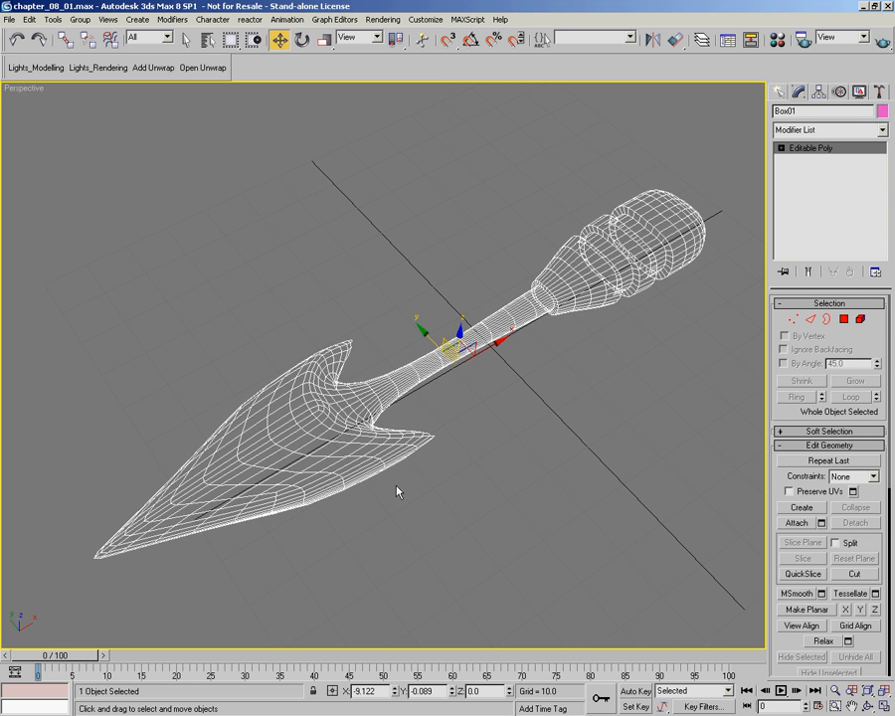
# Step: Switch the viewport display of the arrow-shaped model from wireframe to shaded with its checker texture
pyautogui.moveTo(512, 441)
pyautogui.keyDown('alt'); pyautogui.mouseDown(button='middle')
pyautogui.moveTo(543, 420)
pyautogui.moveTo(523, 467)
pyautogui.moveTo(386, 398)
pyautogui.moveTo(385, 366)
pyautogui.moveTo(507, 388)
pyautogui.moveTo(534, 428)
pyautogui.mouseUp(button='middle'); pyautogui.keyUp('alt')
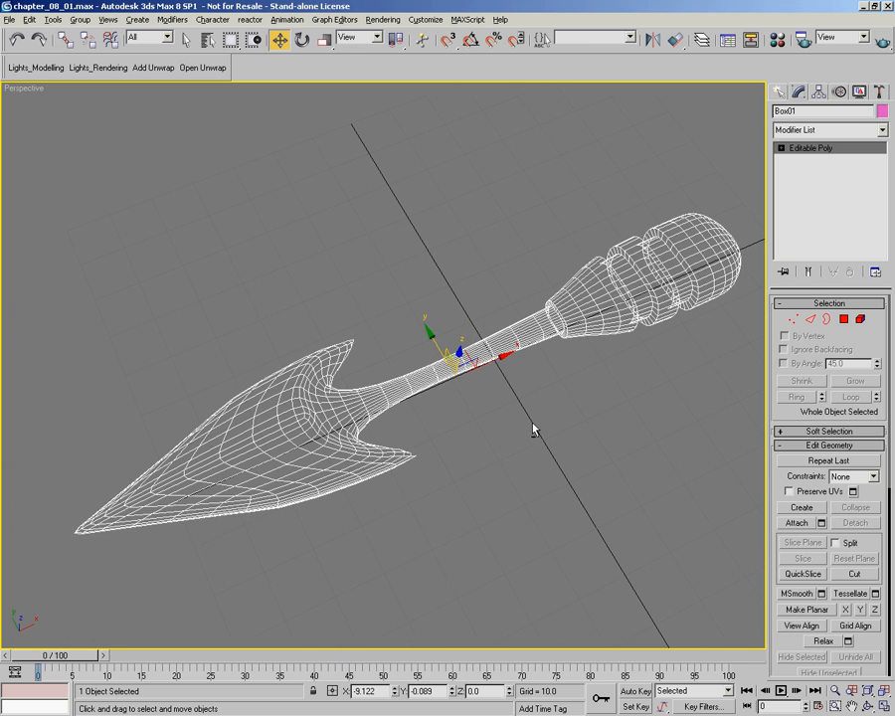
pyautogui.press('F3')
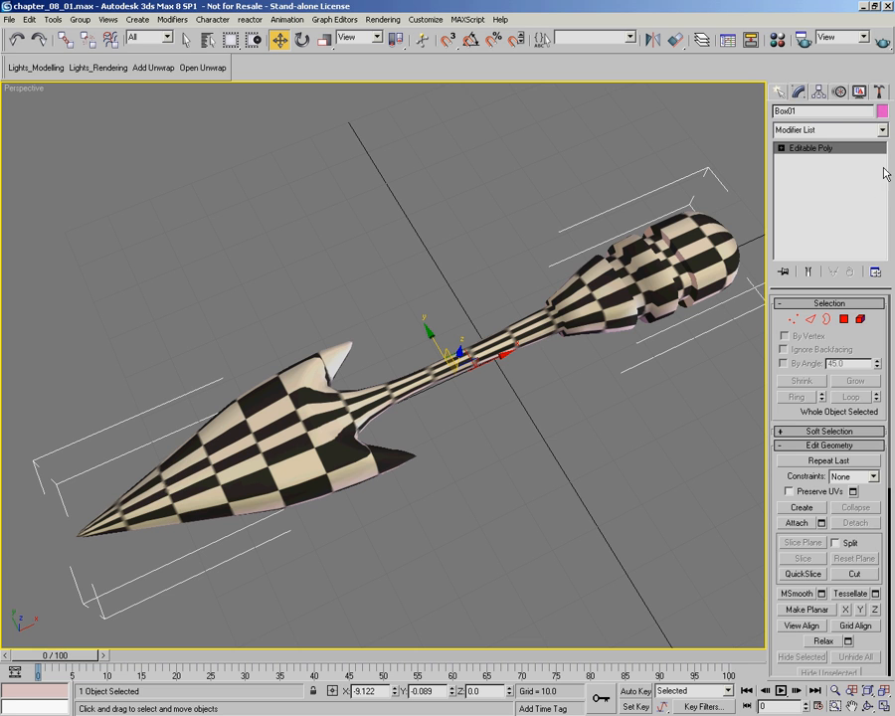
# Step: Apply a UVW Map modifier to the model and inspect the planar mapping on the handle's sides
pyautogui.click(883, 131)
pyautogui.scroll(-15, 826, 627)
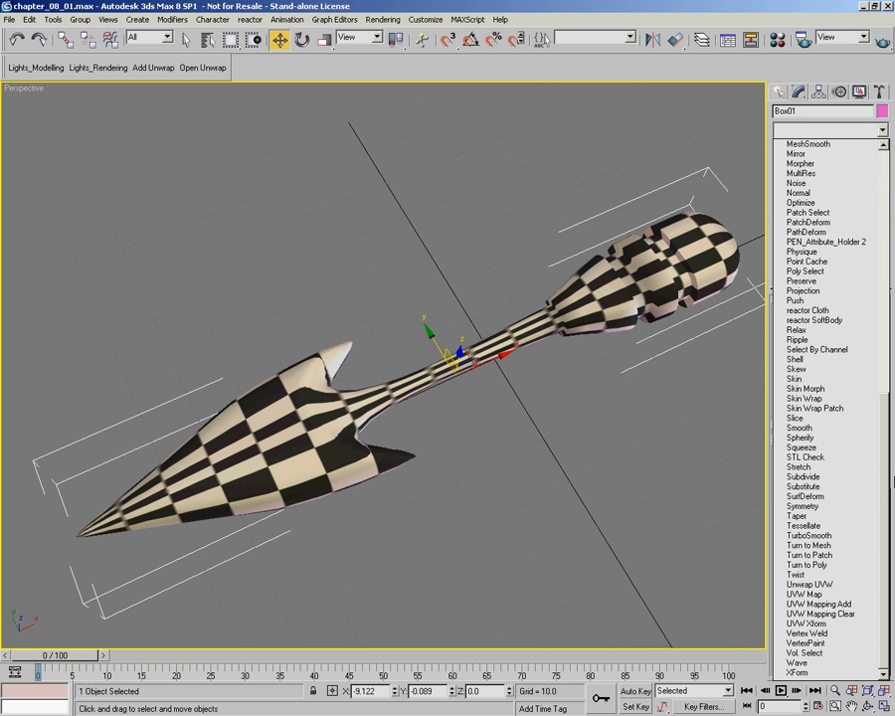
pyautogui.click(811, 594)
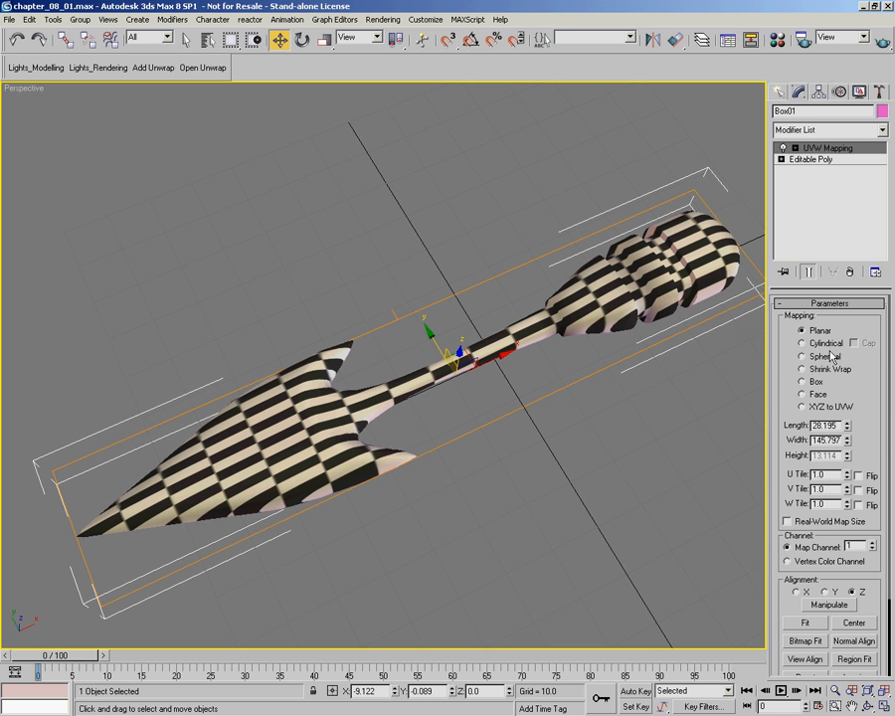
pyautogui.keyDown('alt'); pyautogui.moveTo(619, 371); pyautogui.dragTo(425, 413, button='middle'); pyautogui.keyUp('alt')
pyautogui.keyDown('alt'); pyautogui.moveTo(302, 334); pyautogui.dragTo(222, 257, button='middle'); pyautogui.keyUp('alt')
pyautogui.keyDown('alt'); pyautogui.moveTo(555, 329); pyautogui.dragTo(478, 395, button='middle'); pyautogui.keyUp('alt')
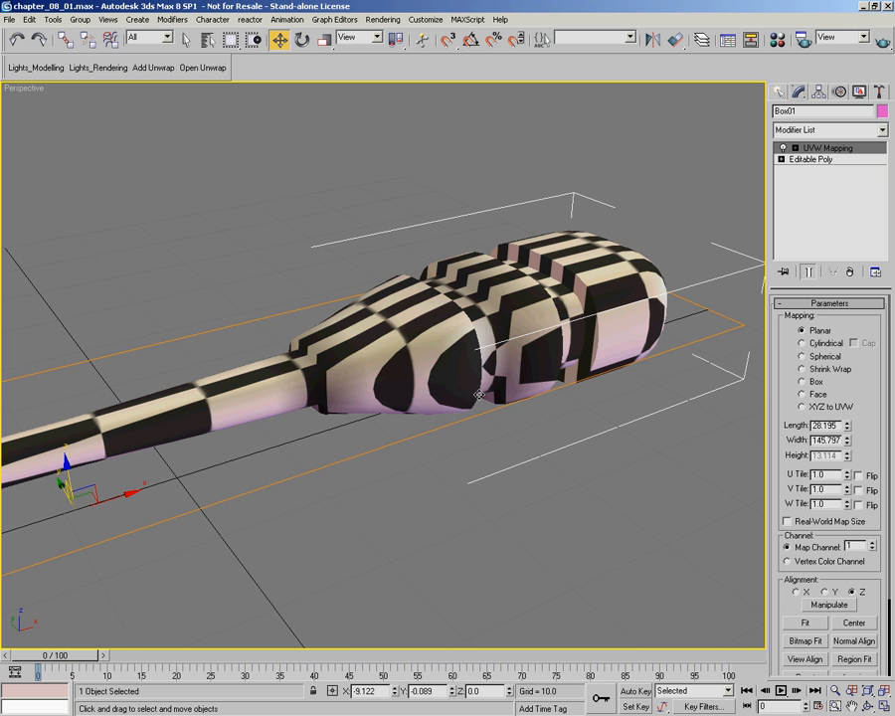
# Step: Set the mapping to Cylindrical along the Y axis, fit it to the model, and inspect the barbs and handle
pyautogui.click(817, 345)
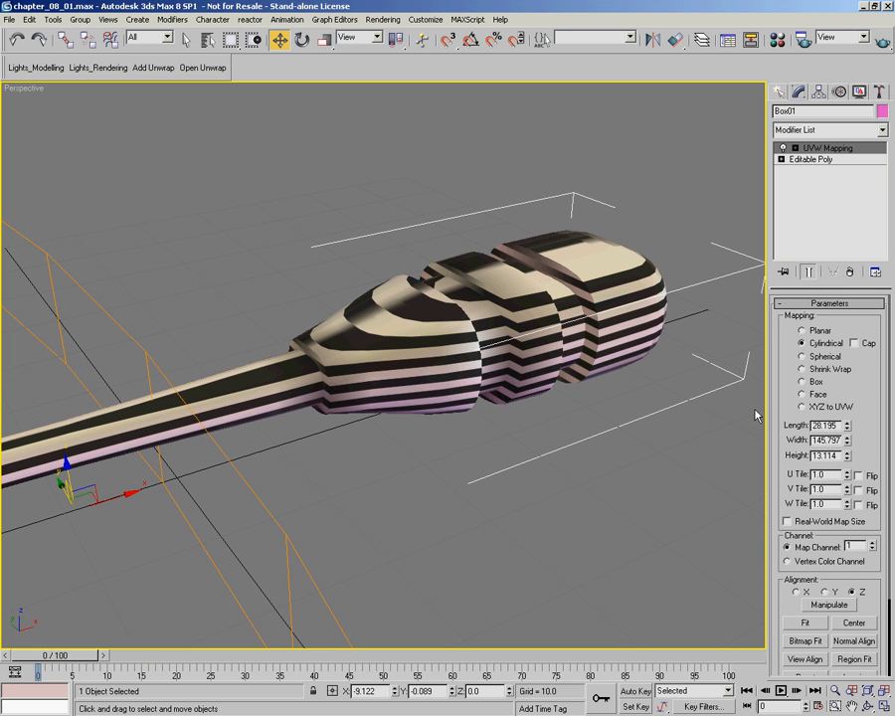
pyautogui.keyDown('alt'); pyautogui.moveTo(637, 434); pyautogui.dragTo(501, 399, button='middle'); pyautogui.keyUp('alt')
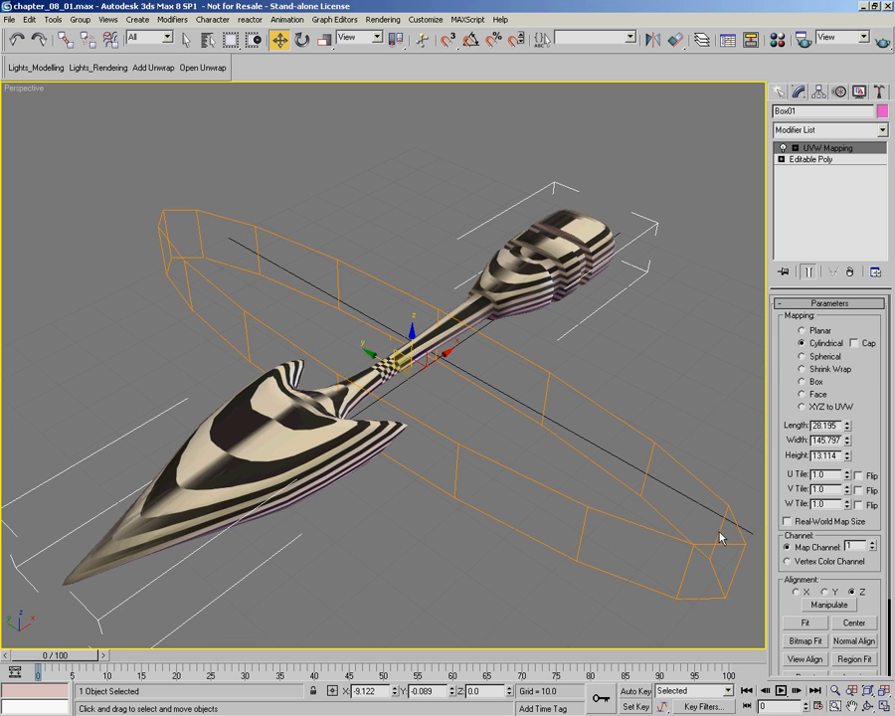
pyautogui.click(826, 592)
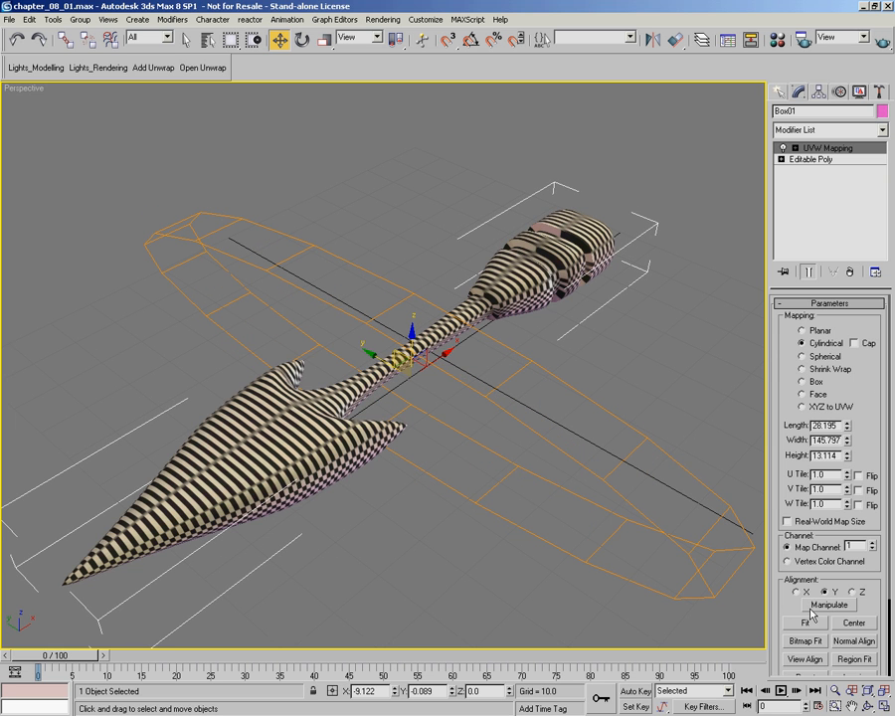
pyautogui.click(806, 624)
pyautogui.keyDown('alt'); pyautogui.moveTo(567, 438); pyautogui.dragTo(502, 394, button='middle'); pyautogui.keyUp('alt')
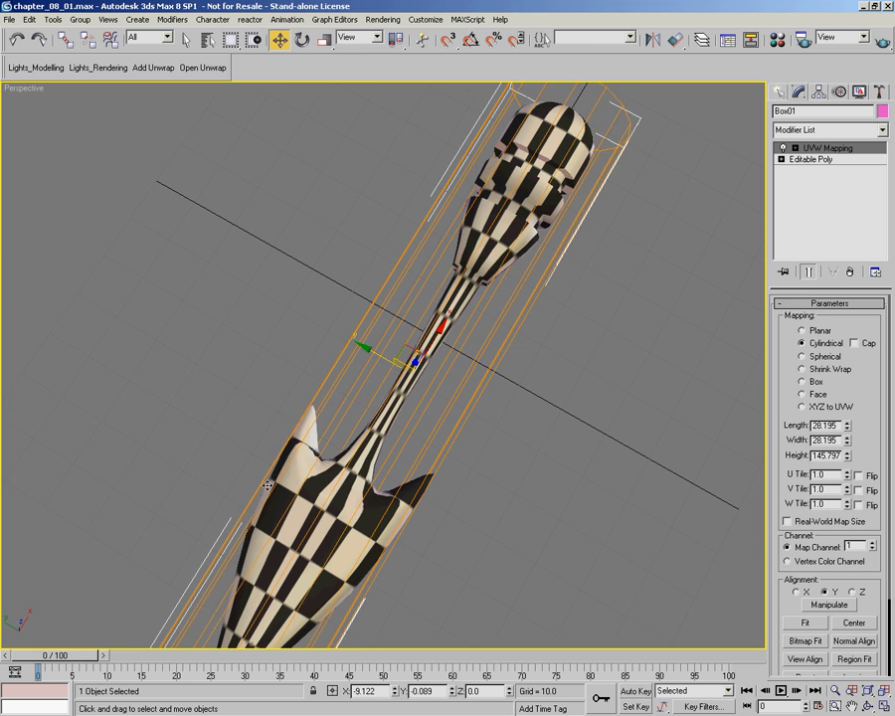
pyautogui.keyDown('alt'); pyautogui.moveTo(409, 493); pyautogui.dragTo(412, 352, button='middle'); pyautogui.keyUp('alt')
pyautogui.keyDown('alt'); pyautogui.moveTo(285, 296); pyautogui.dragTo(338, 287, button='middle'); pyautogui.keyUp('alt')
pyautogui.scroll(4, 338, 287)
pyautogui.keyDown('alt'); pyautogui.moveTo(352, 245); pyautogui.dragTo(437, 327, button='middle'); pyautogui.keyUp('alt')
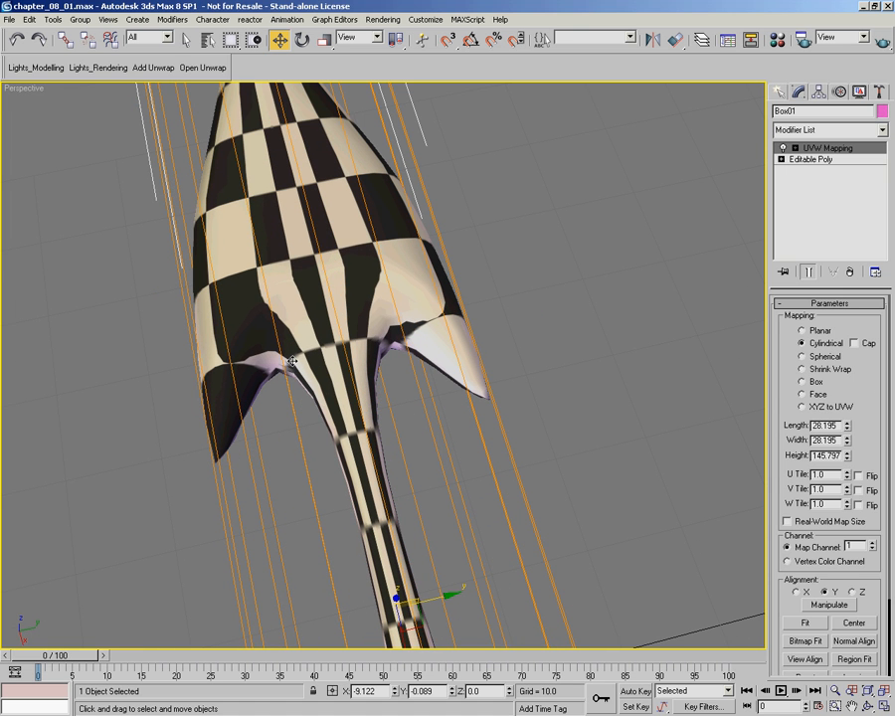
pyautogui.keyDown('alt'); pyautogui.moveTo(521, 402); pyautogui.dragTo(388, 309, button='middle'); pyautogui.keyUp('alt')
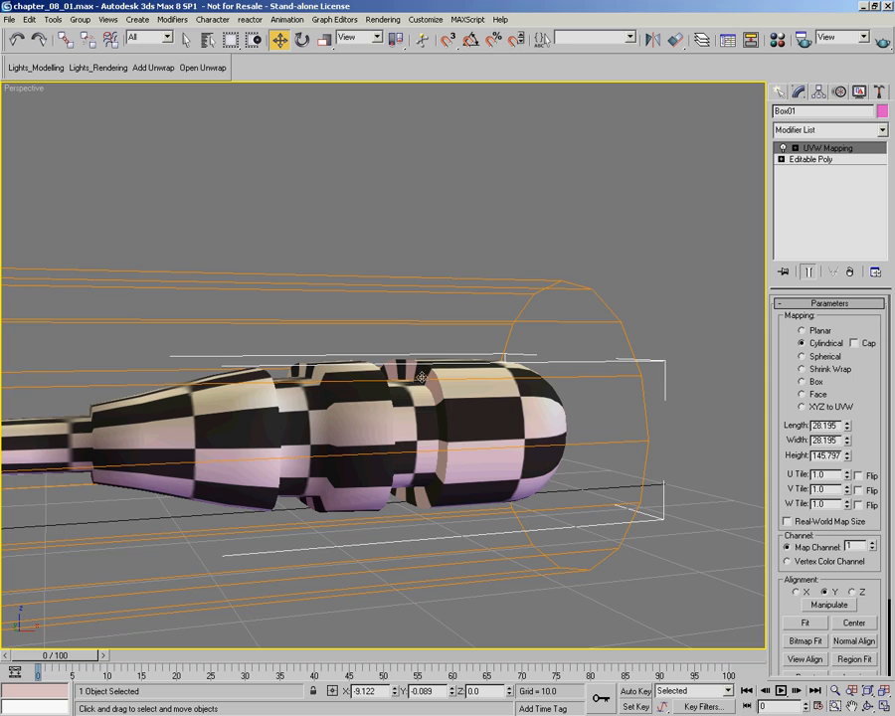
pyautogui.keyDown('alt'); pyautogui.moveTo(436, 433); pyautogui.dragTo(363, 422, button='middle'); pyautogui.keyUp('alt')
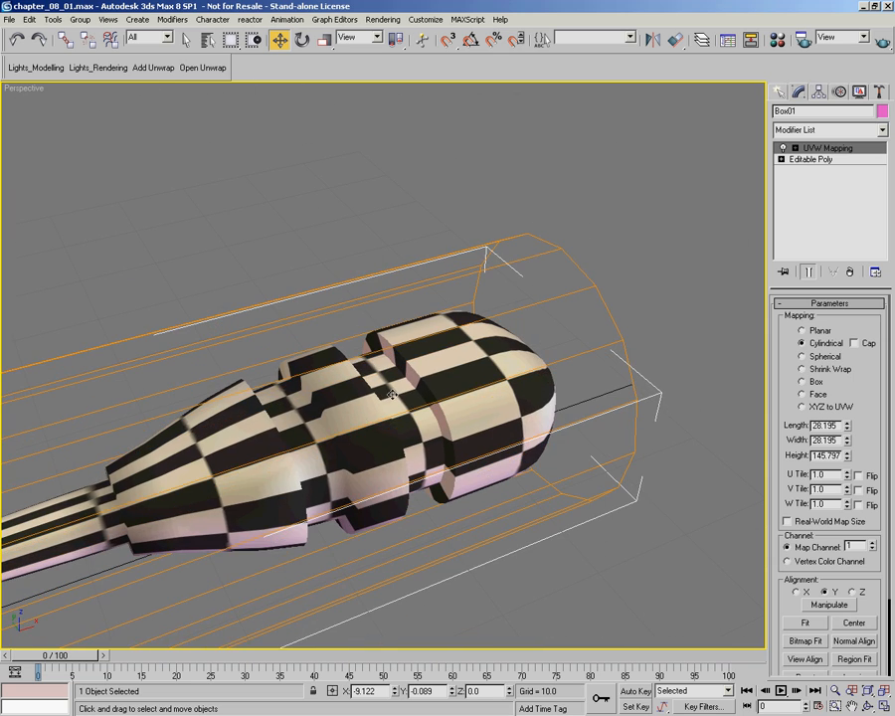
# Step: Set the mapping to Spherical, fit it to the model, and inspect the checker stretching along its length
pyautogui.click(819, 359)
pyautogui.scroll(-5, 461, 350)
pyautogui.moveTo(242, 324); pyautogui.dragTo(457, 335, button='middle')
pyautogui.click(808, 626)
pyautogui.keyDown('alt'); pyautogui.moveTo(477, 423); pyautogui.dragTo(393, 416, button='middle'); pyautogui.keyUp('alt')
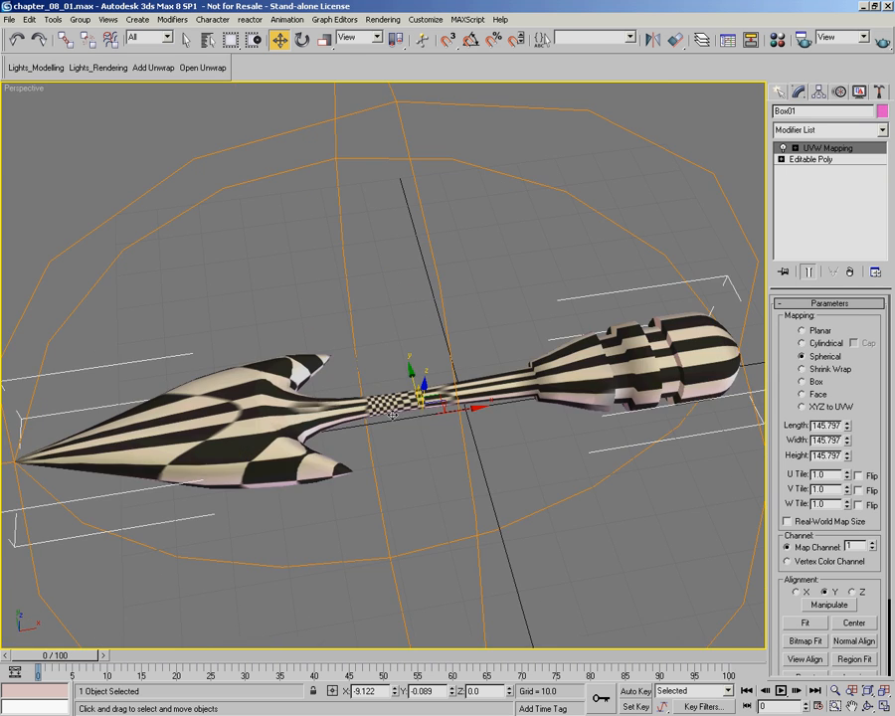
pyautogui.keyDown('alt'); pyautogui.moveTo(488, 416); pyautogui.dragTo(442, 339, button='middle'); pyautogui.keyUp('alt')
pyautogui.scroll(-3, 477, 410)
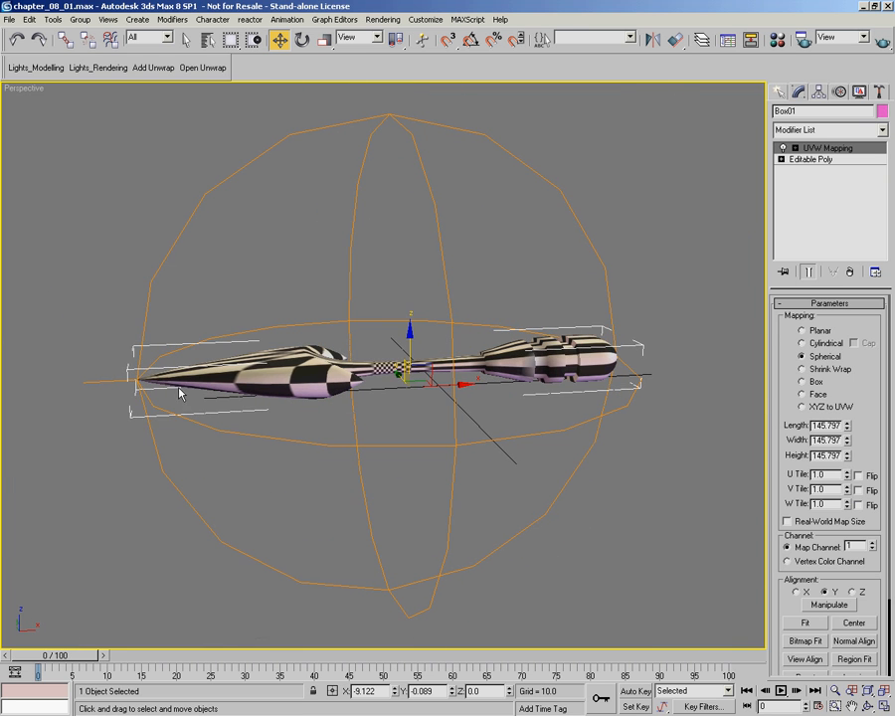
pyautogui.keyDown('alt'); pyautogui.moveTo(517, 371); pyautogui.dragTo(494, 385, button='middle'); pyautogui.keyUp('alt')
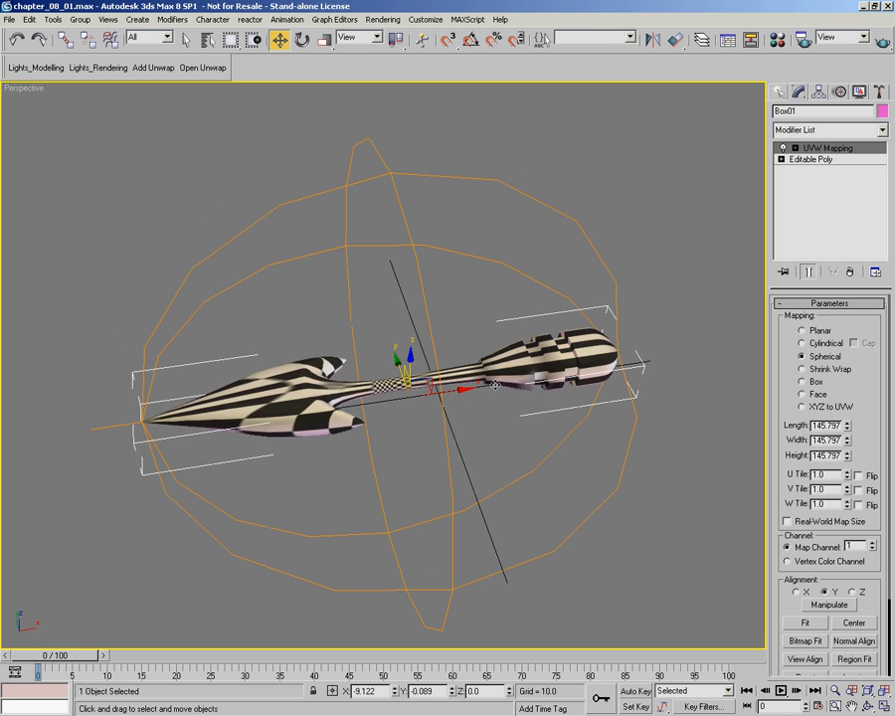
# Step: Try Shrink Wrap mapping and Box mapping on the model, fitting the box to its extents
pyautogui.click(834, 370)
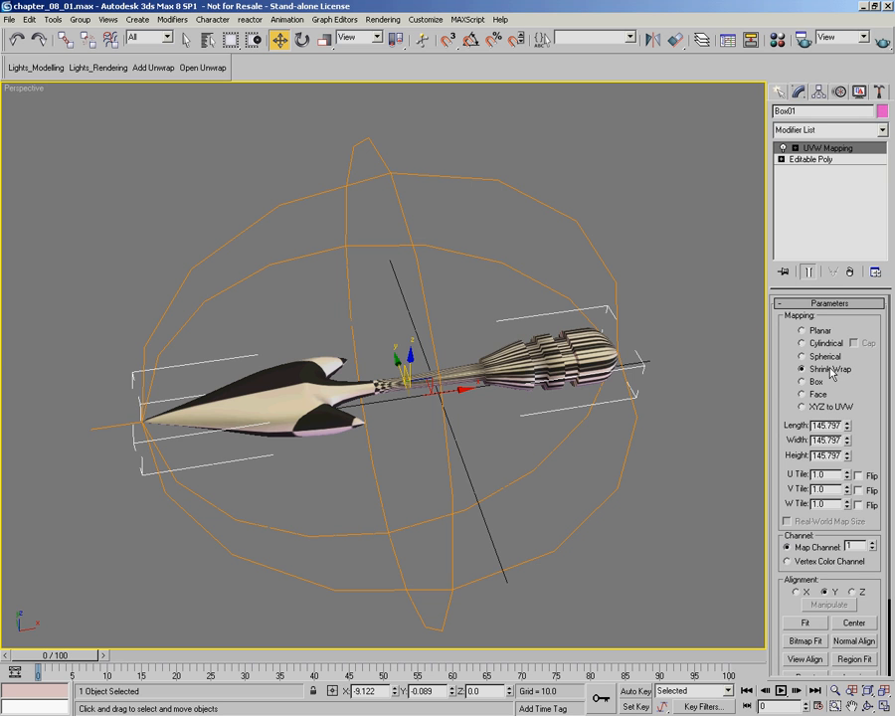
pyautogui.click(819, 383)
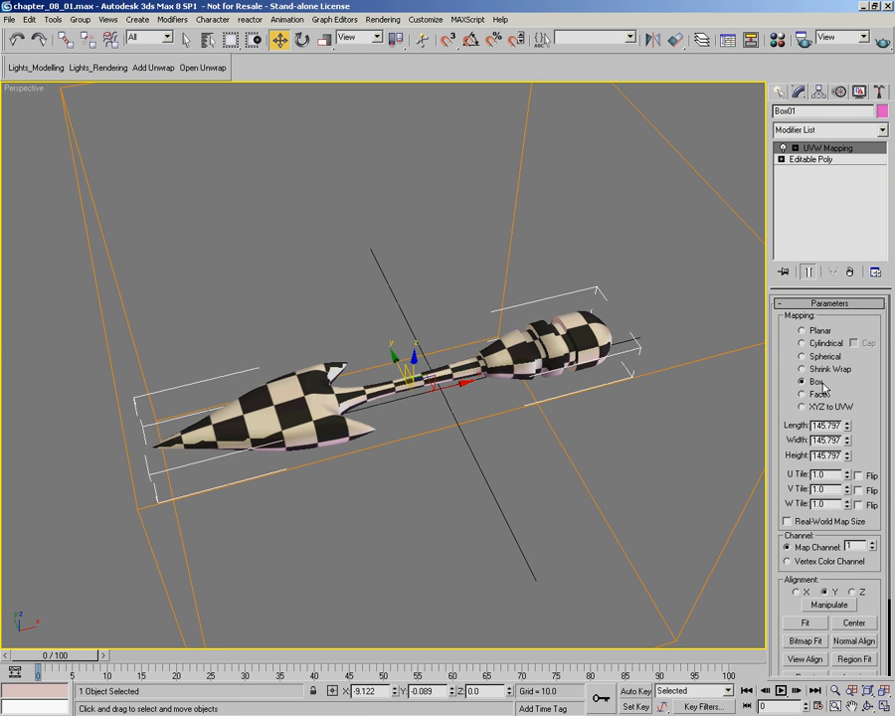
pyautogui.keyDown('alt'); pyautogui.moveTo(653, 425); pyautogui.dragTo(582, 414, button='middle'); pyautogui.keyUp('alt')
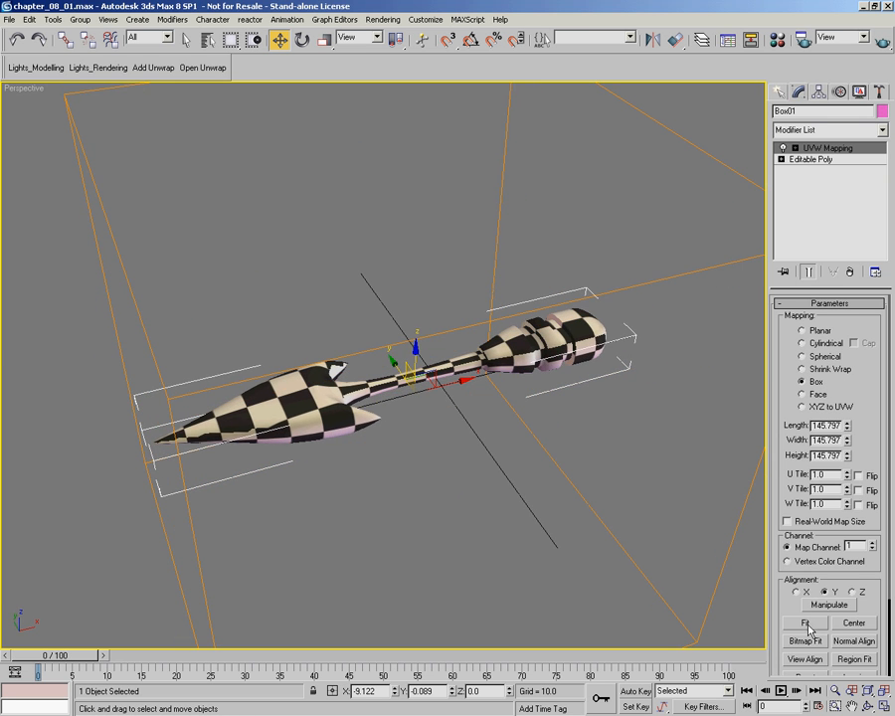
pyautogui.click(808, 625)
pyautogui.keyDown('alt'); pyautogui.moveTo(608, 479); pyautogui.dragTo(572, 440, button='middle'); pyautogui.keyUp('alt')
pyautogui.scroll(5, 423, 420)
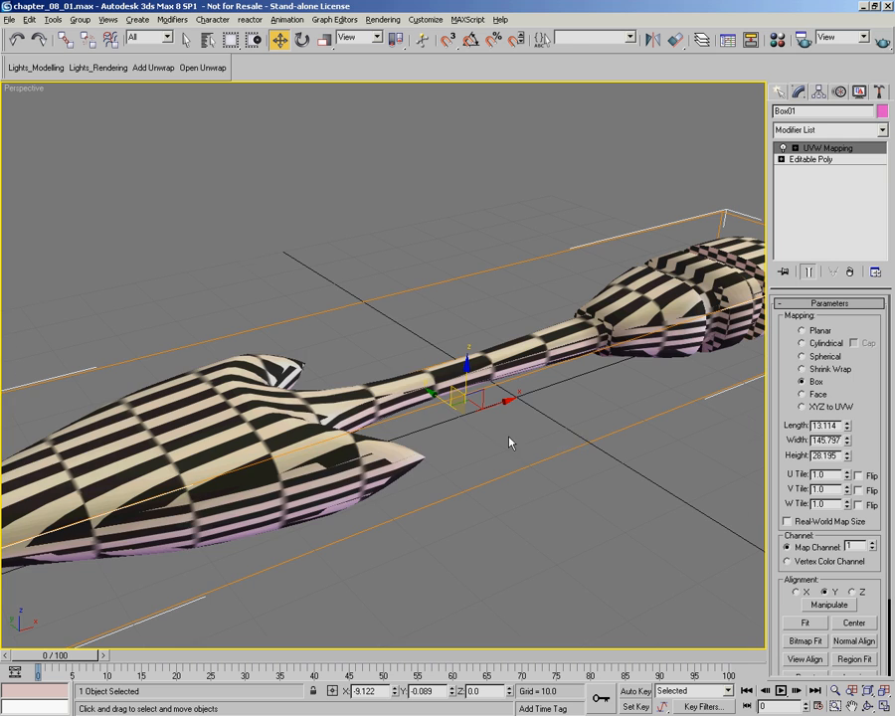
pyautogui.keyDown('alt'); pyautogui.moveTo(511, 439); pyautogui.dragTo(515, 460, button='middle'); pyautogui.keyUp('alt')
# Step: Delete the UVW Map modifier from the model's modifier stack
pyautogui.click(850, 273)
pyautogui.keyDown('alt'); pyautogui.moveTo(447, 434); pyautogui.dragTo(472, 438, button='middle'); pyautogui.keyUp('alt')
pyautogui.scroll(-4, 411, 437)
pyautogui.scroll(3, 424, 437)
pyautogui.scroll(-3, 471, 438)
pyautogui.keyDown('alt'); pyautogui.moveTo(565, 550); pyautogui.dragTo(560, 523, button='middle'); pyautogui.keyUp('alt')
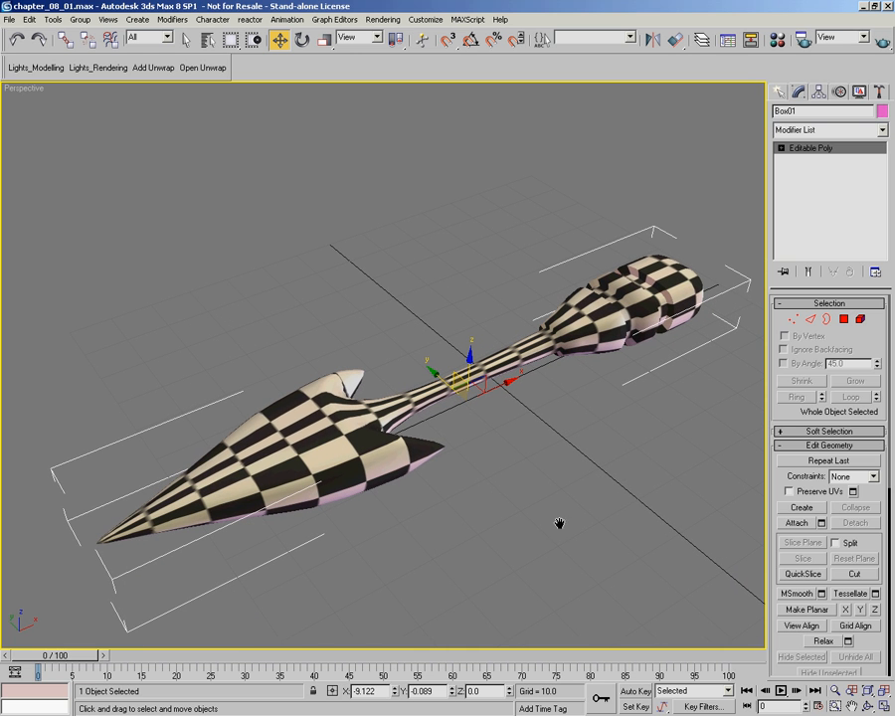
# Step: Apply an Unwrap UVW modifier to the model and open its UV layout for editing
pyautogui.click(881, 130)
pyautogui.scroll(-16, 835, 497)
pyautogui.click(814, 583)
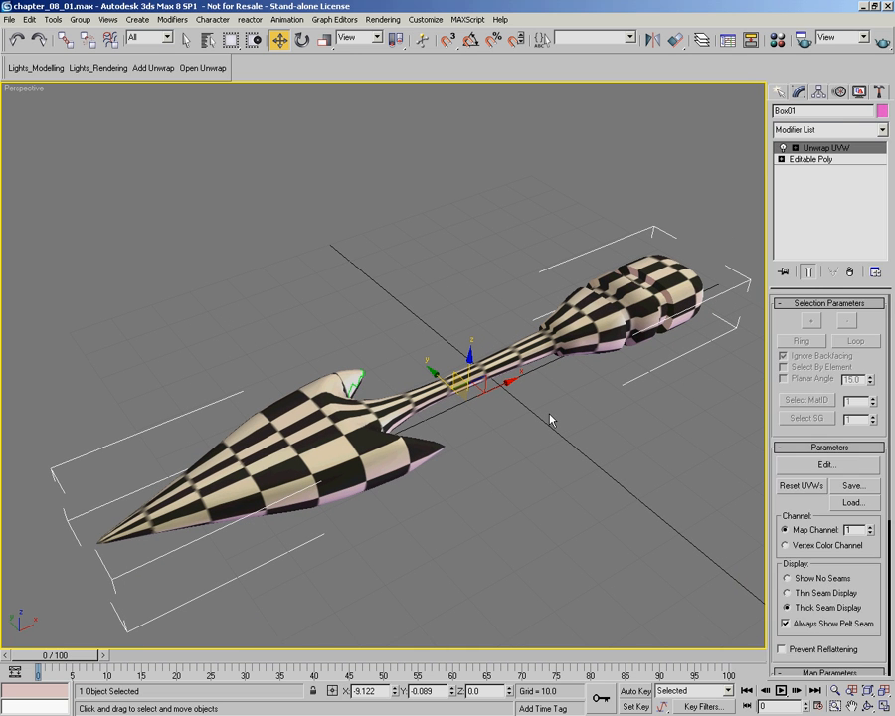
pyautogui.click(826, 465)
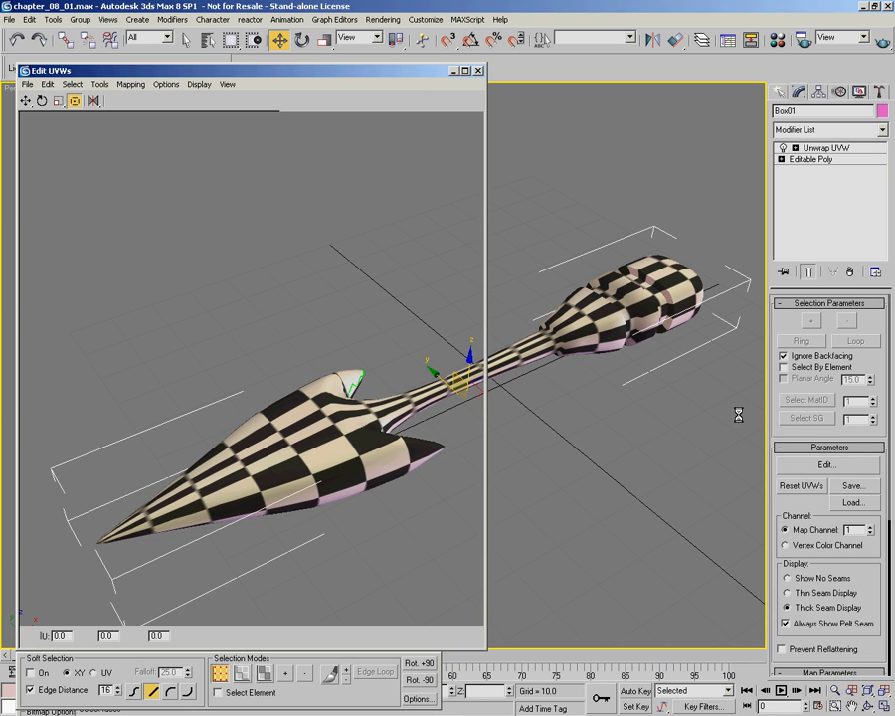
pyautogui.scroll(-4, 261, 352)
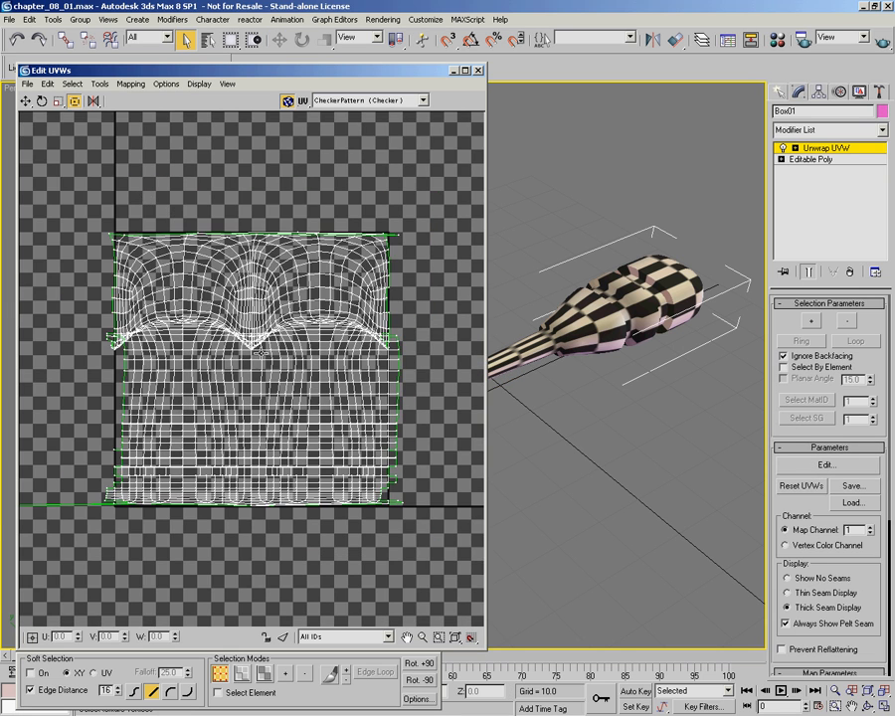
pyautogui.scroll(-3, 260, 352)
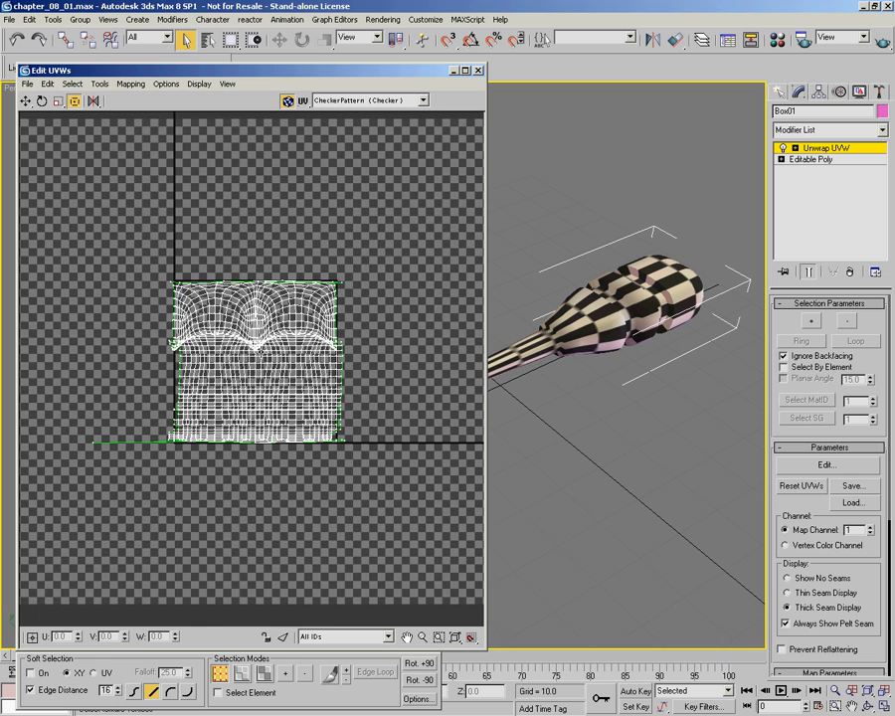
pyautogui.scroll(4, 183, 248)
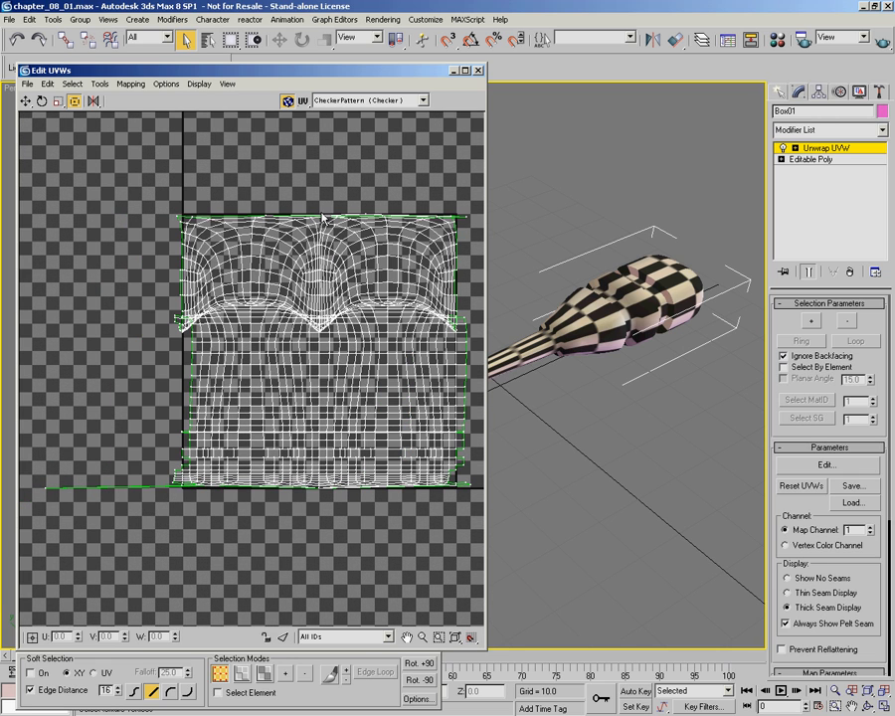
pyautogui.moveTo(395, 376); pyautogui.dragTo(380, 375, button='middle')
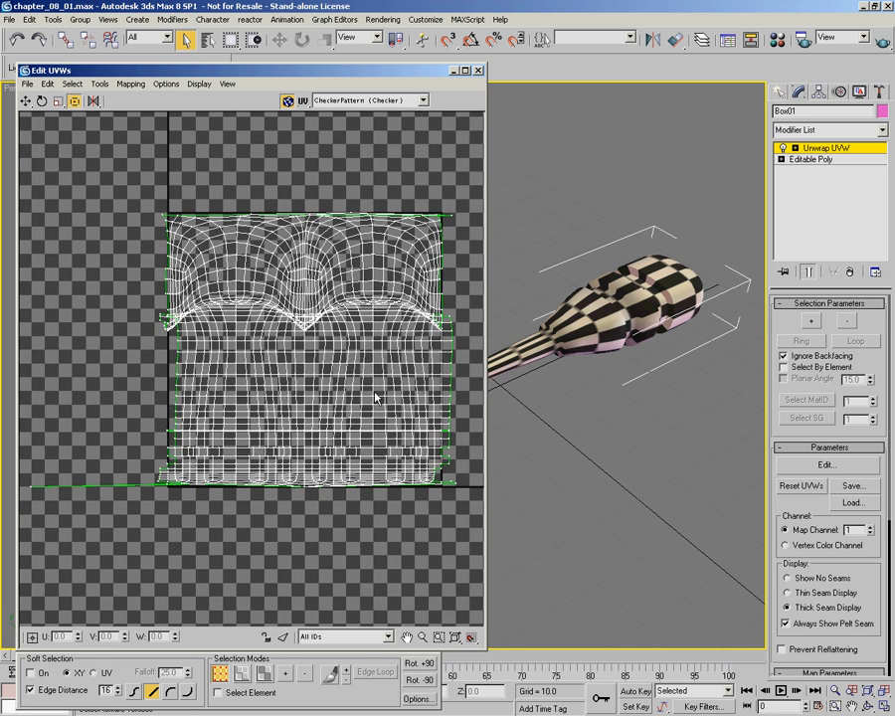
# Step: Select the UV vertex at the lowest point of the central V-shaped overlap and locate it on the arrowhead's barb
pyautogui.scroll(3, 223, 231)
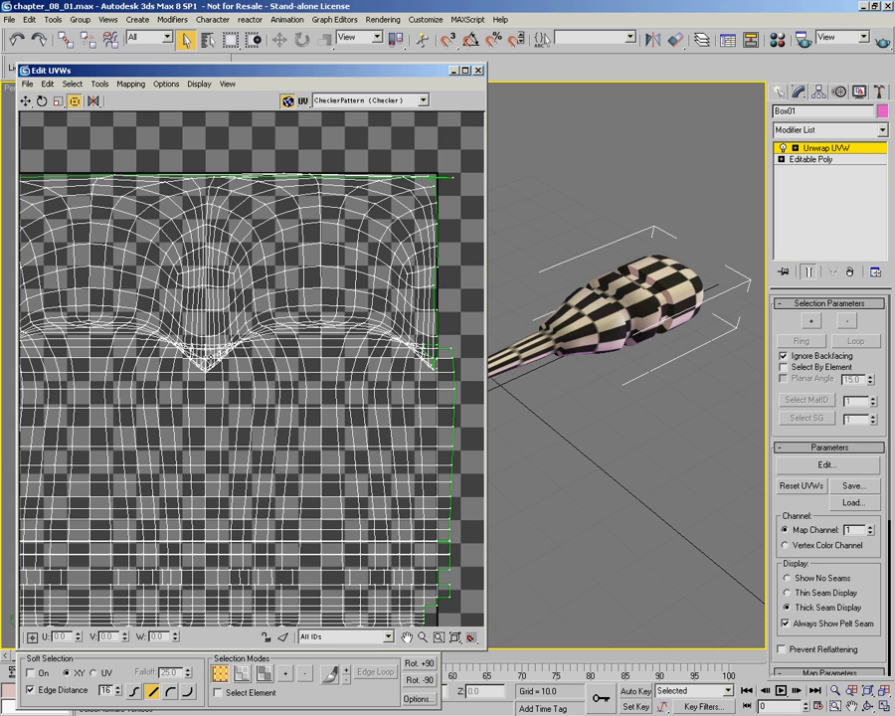
pyautogui.scroll(8, 276, 358)
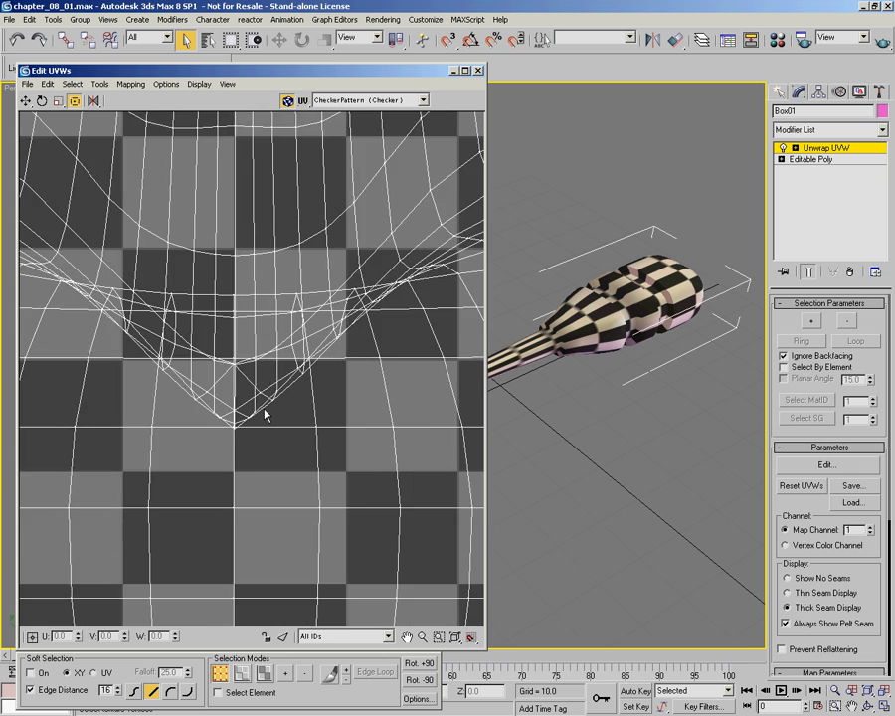
pyautogui.scroll(6, 266, 415)
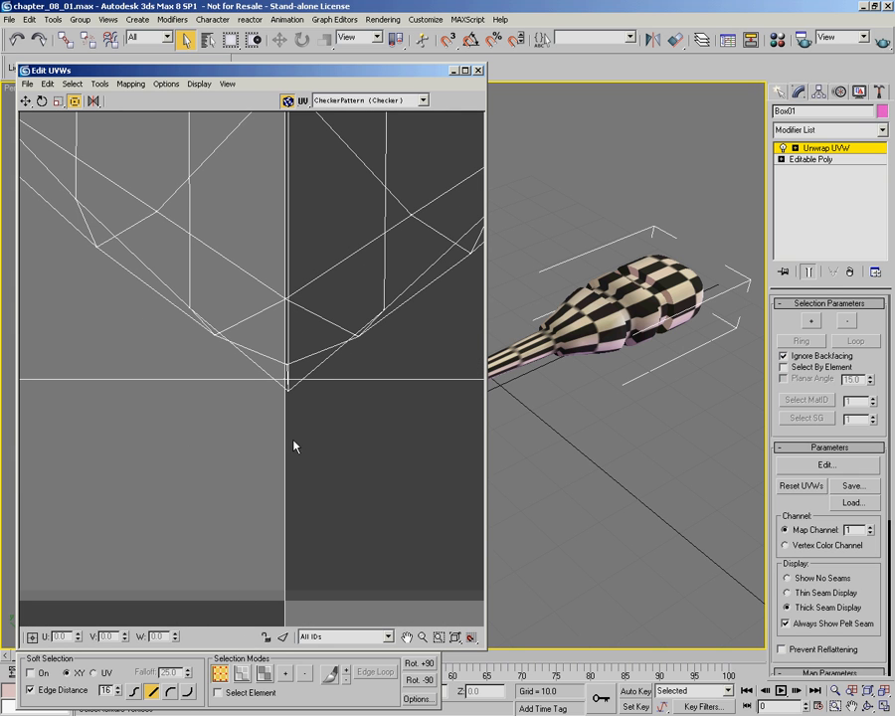
pyautogui.click(289, 393)
pyautogui.keyDown('alt'); pyautogui.moveTo(587, 370); pyautogui.dragTo(577, 401, button='middle'); pyautogui.keyUp('alt')
pyautogui.scroll(3, 577, 402)
pyautogui.keyDown('alt'); pyautogui.moveTo(682, 390); pyautogui.dragTo(640, 366, button='middle'); pyautogui.keyUp('alt')
pyautogui.scroll(-4, 287, 342)
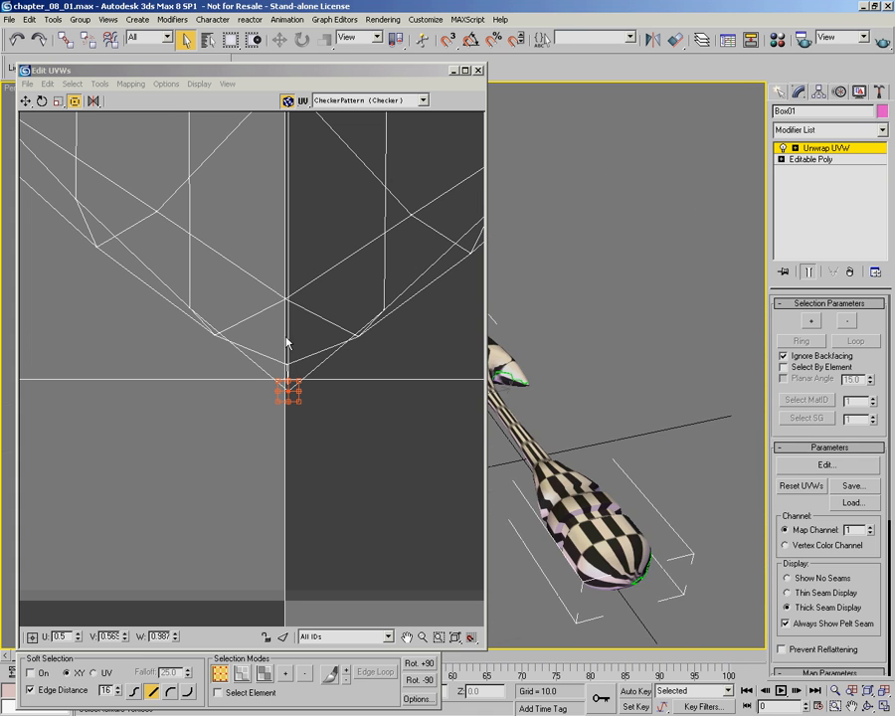
pyautogui.scroll(4, 566, 408)
pyautogui.moveTo(317, 334); pyautogui.dragTo(319, 345, button='middle')
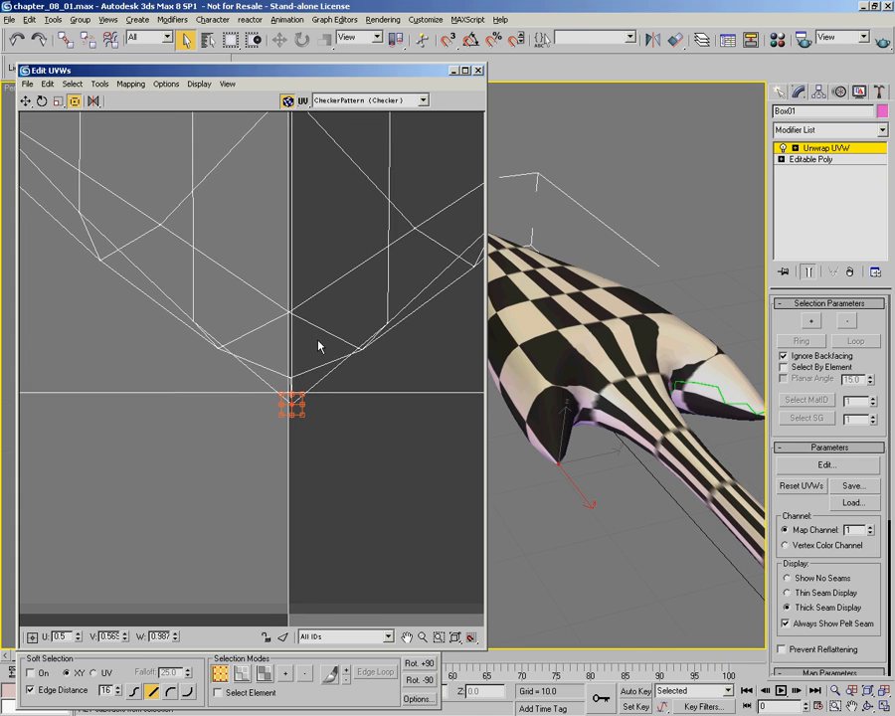
pyautogui.scroll(-2, 294, 335)
# Step: Activate the UV Move tool, turn on soft selection measured in UV space, and reduce its falloff
pyautogui.click(26, 100)
pyautogui.scroll(-4, 313, 328)
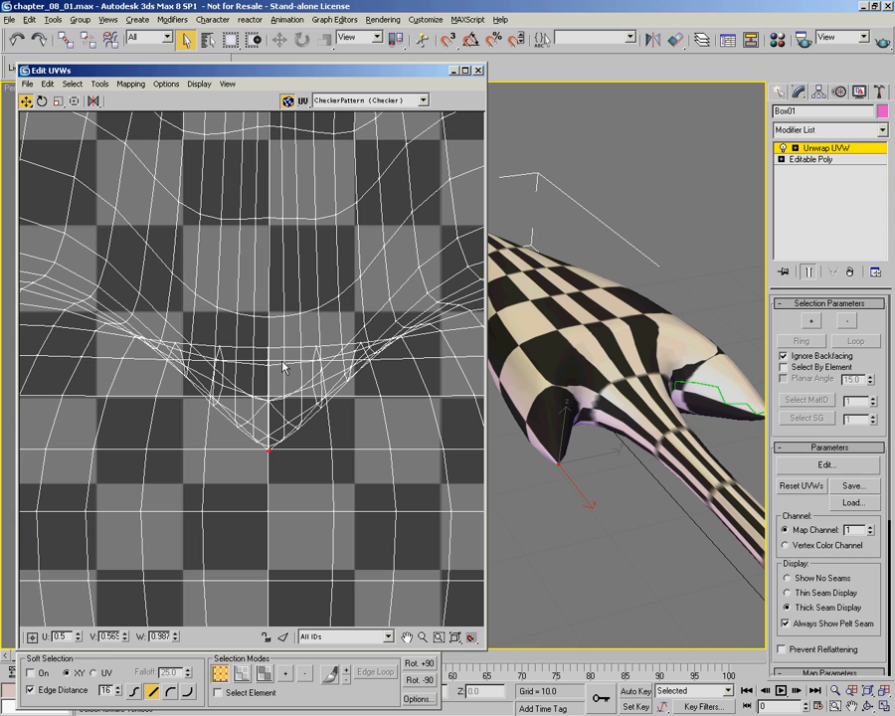
pyautogui.moveTo(273, 388); pyautogui.dragTo(321, 438, button='middle')
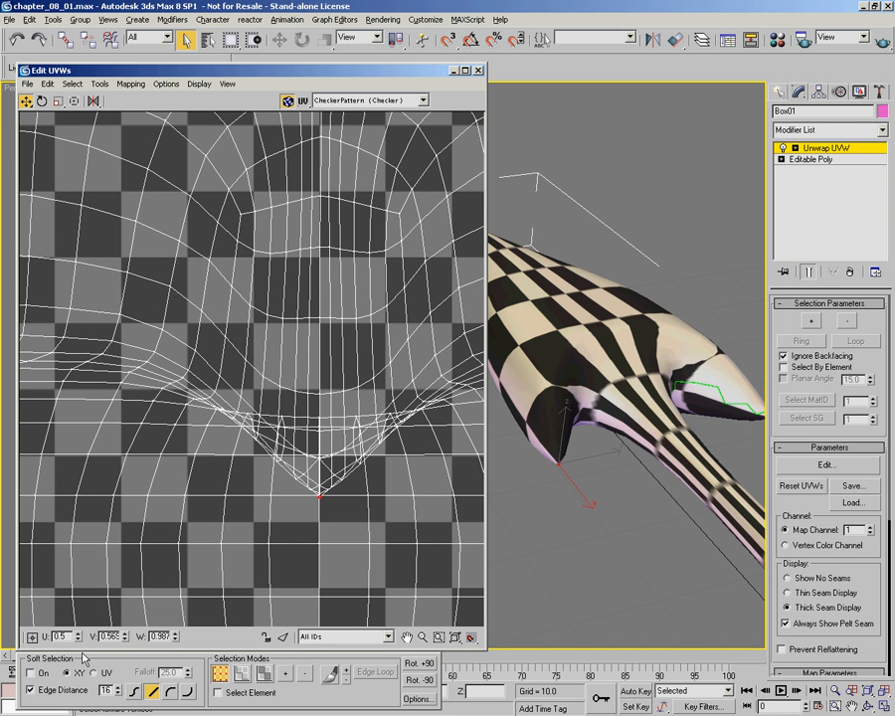
pyautogui.click(29, 673)
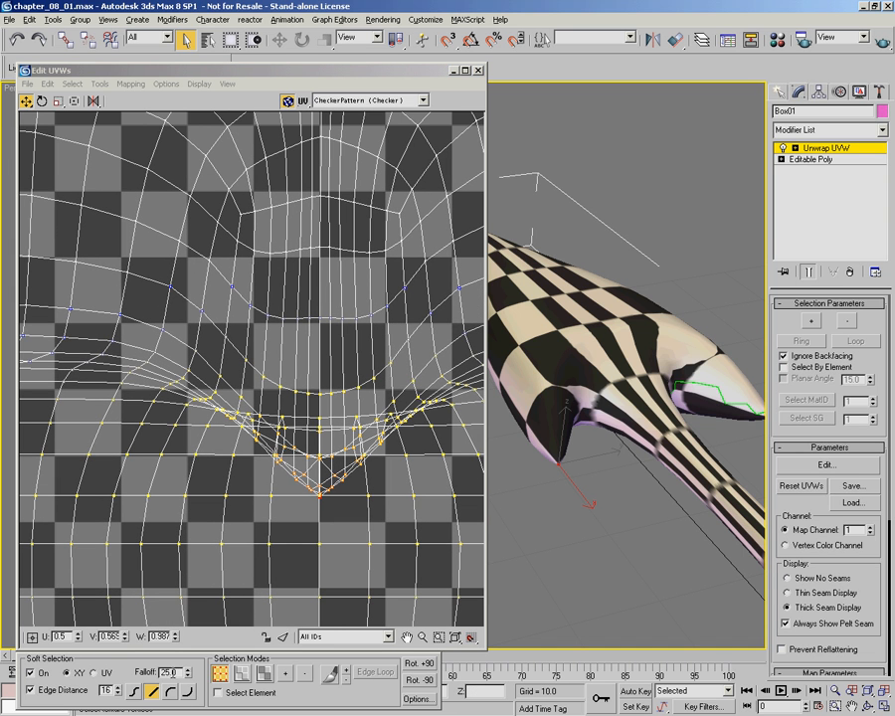
pyautogui.click(97, 675)
pyautogui.rightClick(187, 677)
pyautogui.moveTo(189, 677); pyautogui.dragTo(194, 627)
# Step: Move the selected barb-tip vertex up to about V 0.678 to spread the overlapping UVs, and set the falloff to 0.43
pyautogui.scroll(-2, 311, 496)
pyautogui.moveTo(311, 495); pyautogui.dragTo(320, 486, button='middle')
pyautogui.moveTo(314, 454); pyautogui.dragTo(314, 345)
pyautogui.moveTo(187, 677); pyautogui.dragTo(187, 688)
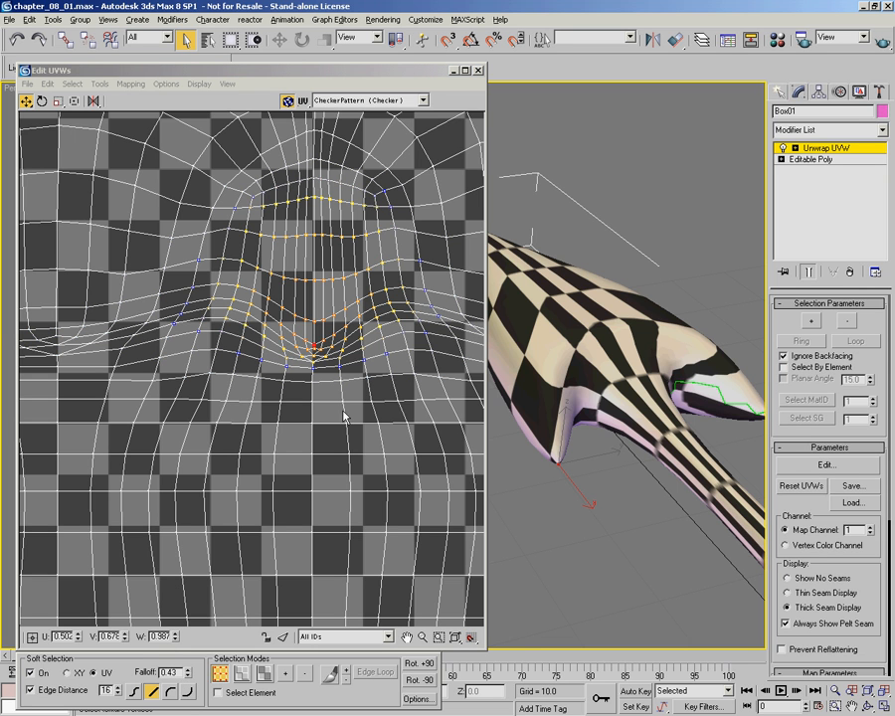
# Step: Raise the barb-tip UV vertex in two moves to about V 0.727, narrowing the soft selection falloff to 0.26 in between
pyautogui.moveTo(314, 345); pyautogui.dragTo(313, 323)
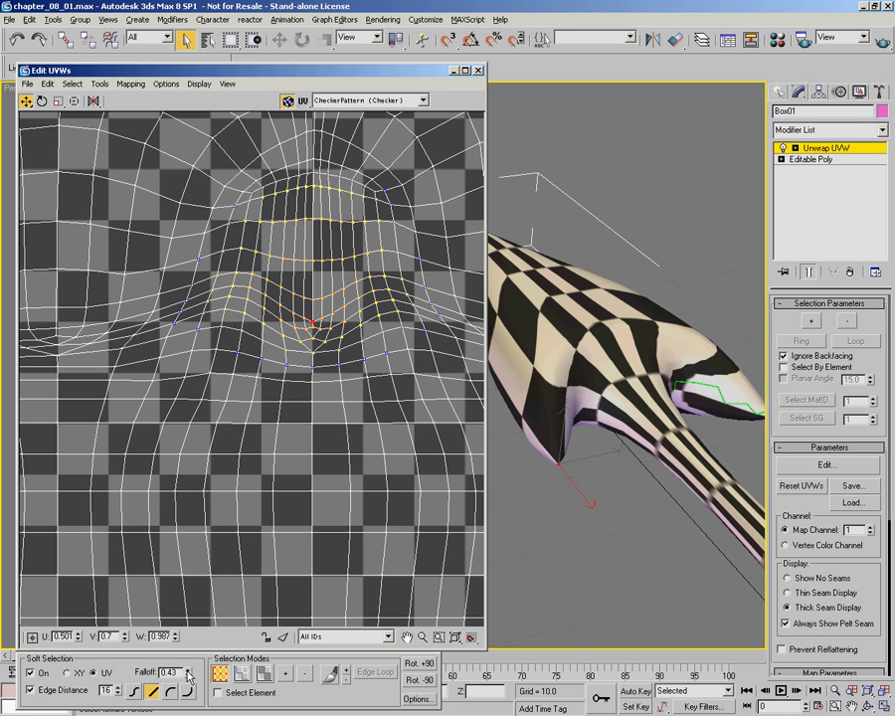
pyautogui.moveTo(189, 671); pyautogui.dragTo(187, 674)
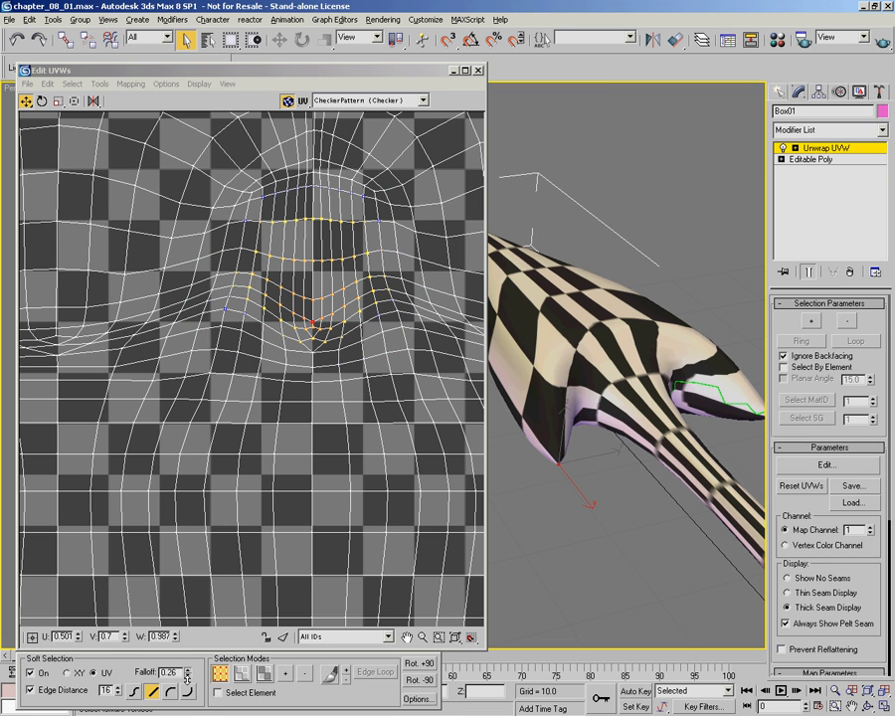
pyautogui.moveTo(312, 321); pyautogui.dragTo(314, 299)
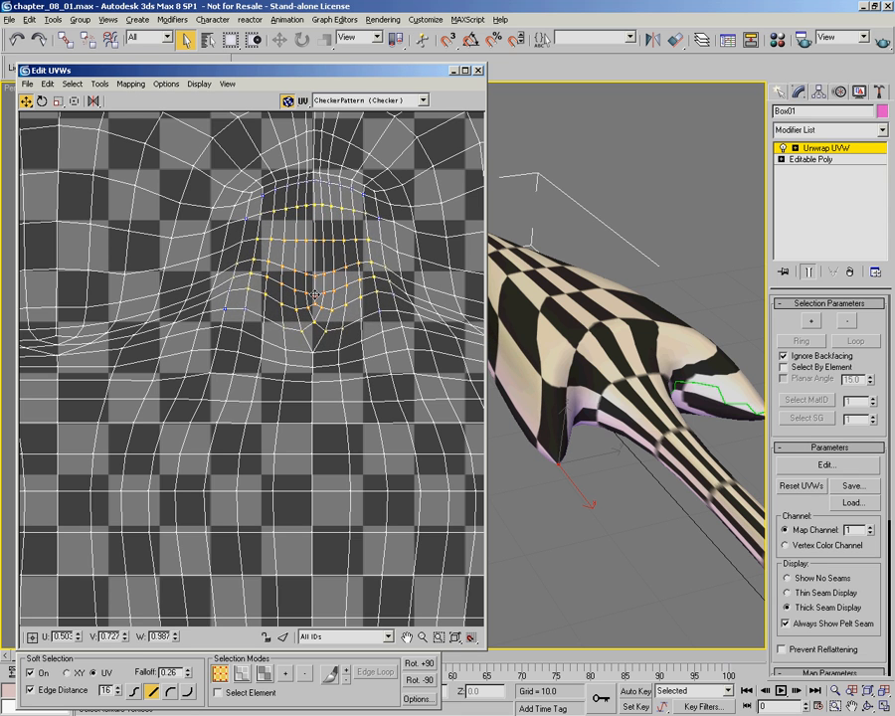
# Step: Select the block of UV vertices covering the whole bulge around the central barb
pyautogui.scroll(-3, 315, 299)
pyautogui.moveTo(348, 315); pyautogui.dragTo(436, 341, button='middle')
pyautogui.moveTo(153, 388); pyautogui.dragTo(321, 386, button='middle')
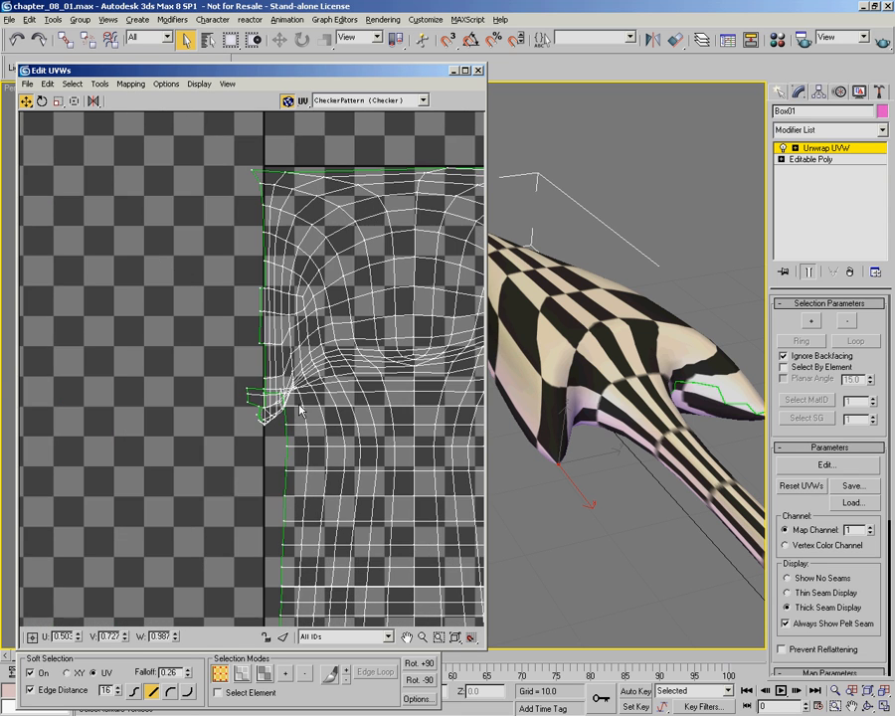
pyautogui.moveTo(430, 345); pyautogui.dragTo(116, 386, button='middle')
pyautogui.scroll(3, 260, 401)
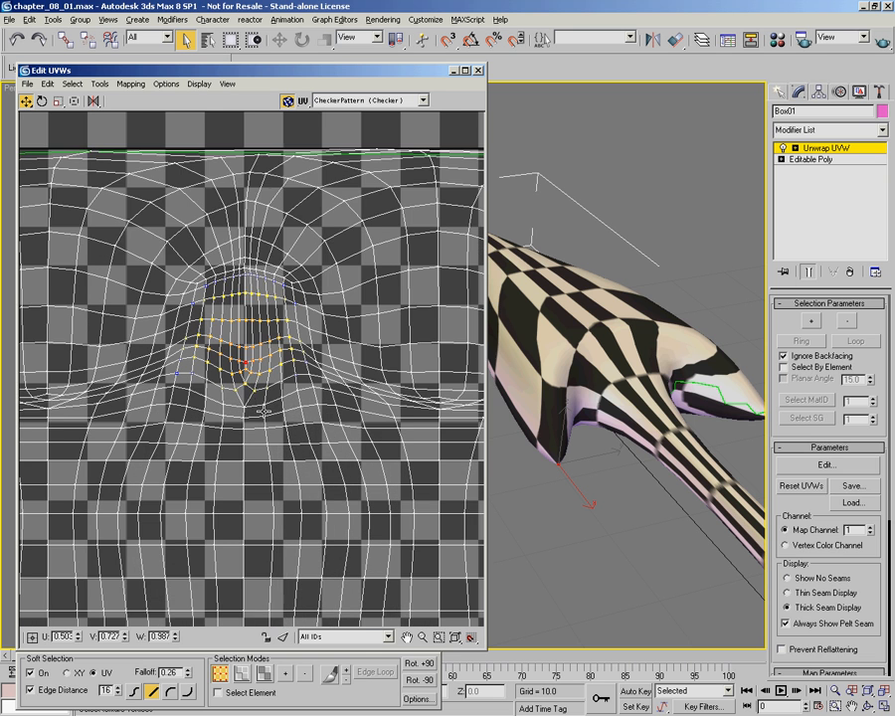
pyautogui.moveTo(259, 402); pyautogui.dragTo(307, 431, button='middle')
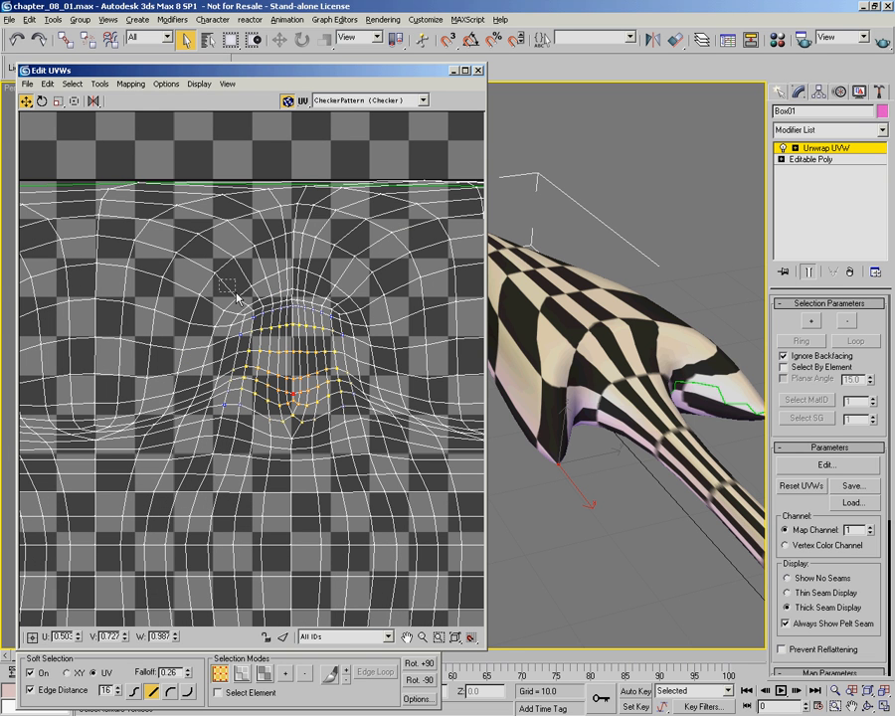
pyautogui.moveTo(327, 430); pyautogui.dragTo(363, 432)
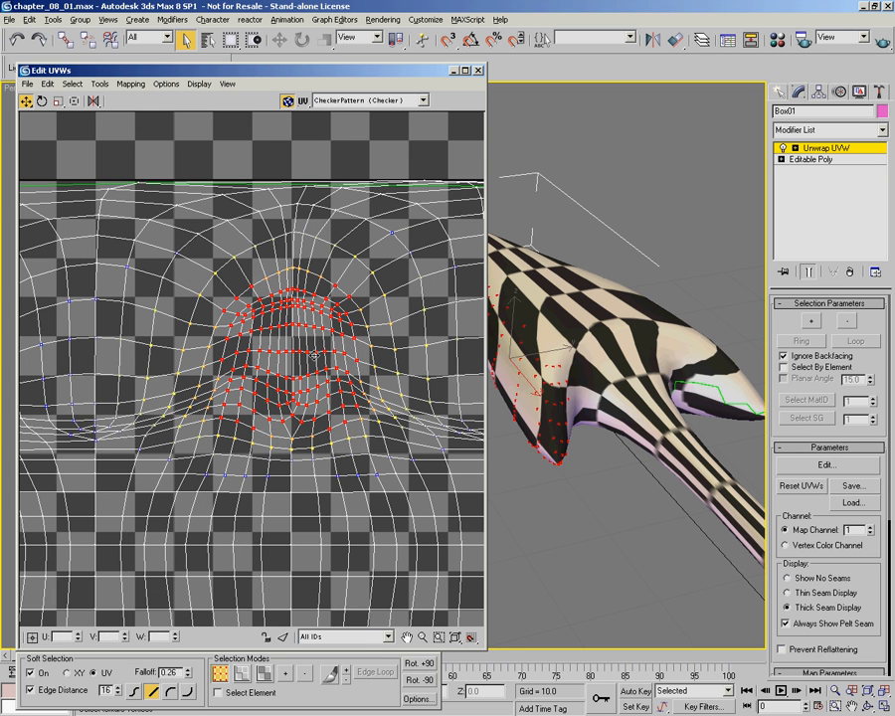
# Step: Relax the selected barb vertices twice by edge angles with 100 iterations, amount 0.1 and stretch 0
pyautogui.click(99, 83)
pyautogui.click(124, 272)
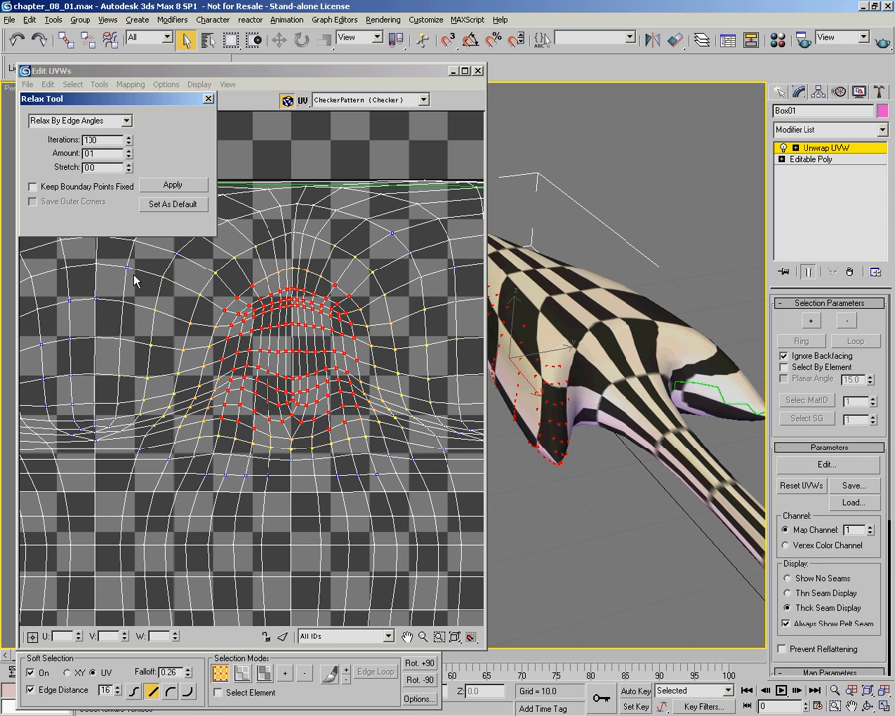
pyautogui.click(173, 186)
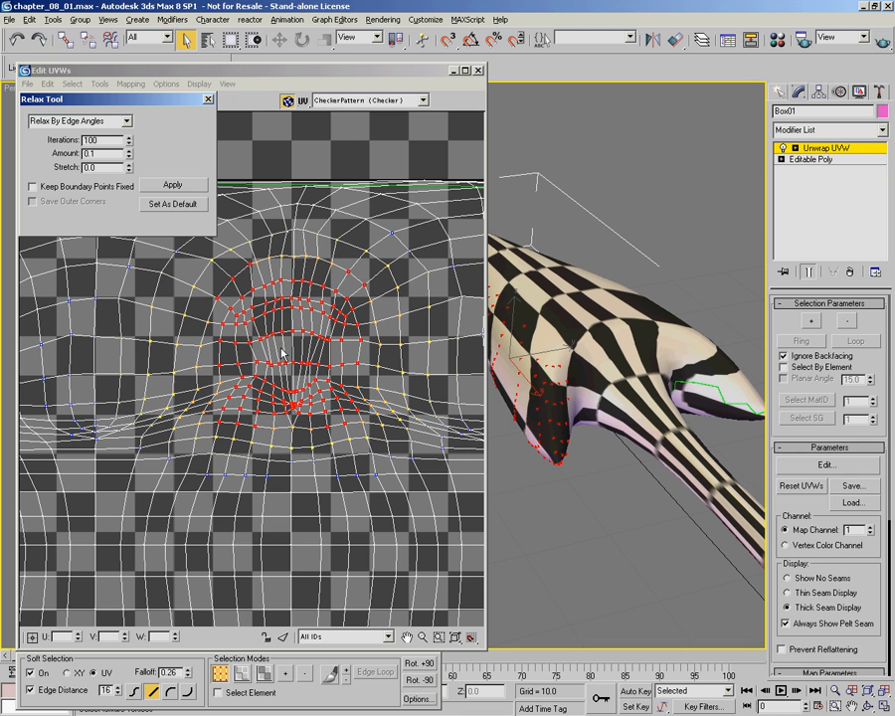
pyautogui.keyDown('alt'); pyautogui.moveTo(497, 437); pyautogui.dragTo(560, 510, button='middle'); pyautogui.keyUp('alt')
pyautogui.moveTo(629, 515)
pyautogui.keyDown('alt'); pyautogui.mouseDown(button='middle')
pyautogui.moveTo(610, 513)
pyautogui.moveTo(629, 531)
pyautogui.moveTo(592, 516)
pyautogui.moveTo(613, 491)
pyautogui.moveTo(674, 497)
pyautogui.mouseUp(button='middle'); pyautogui.keyUp('alt')
pyautogui.click(179, 186)
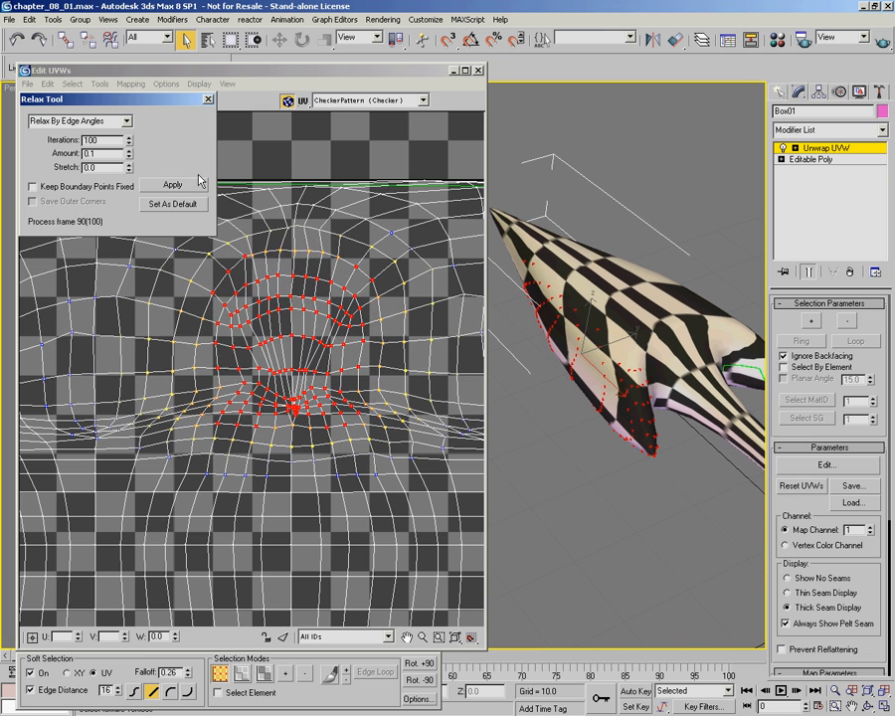
pyautogui.click(208, 99)
pyautogui.moveTo(366, 285); pyautogui.dragTo(310, 254, button='middle')
pyautogui.keyDown('alt'); pyautogui.moveTo(642, 374); pyautogui.dragTo(630, 451, button='middle'); pyautogui.keyUp('alt')
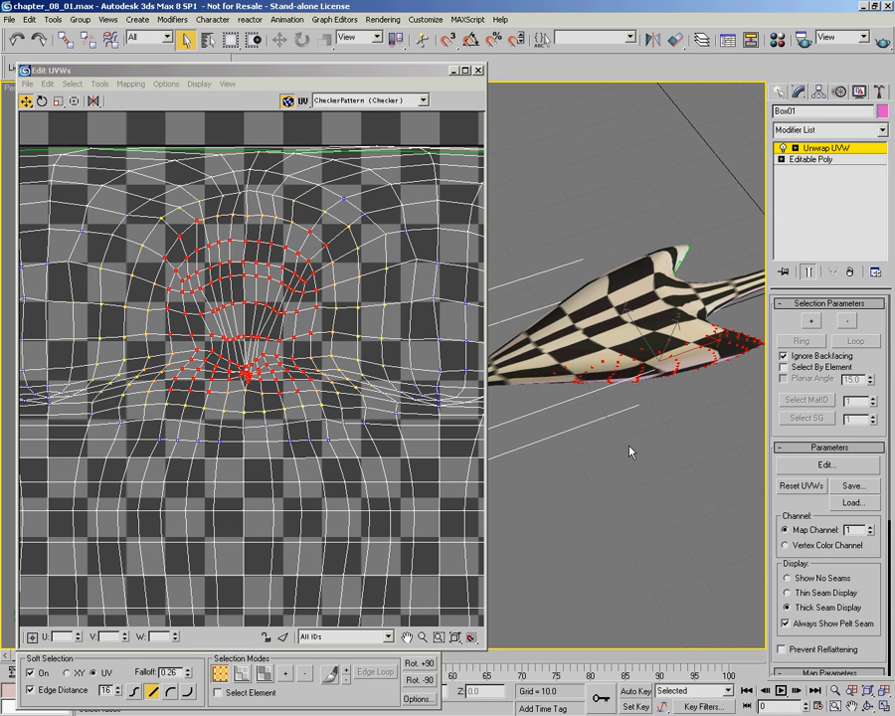
pyautogui.click(378, 20)
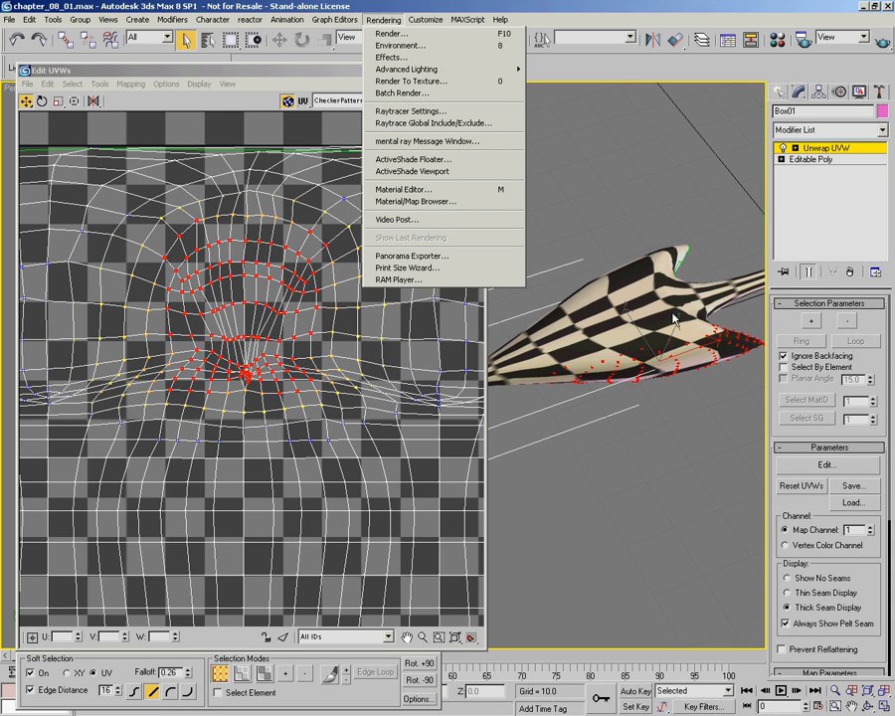
pyautogui.click(570, 302)
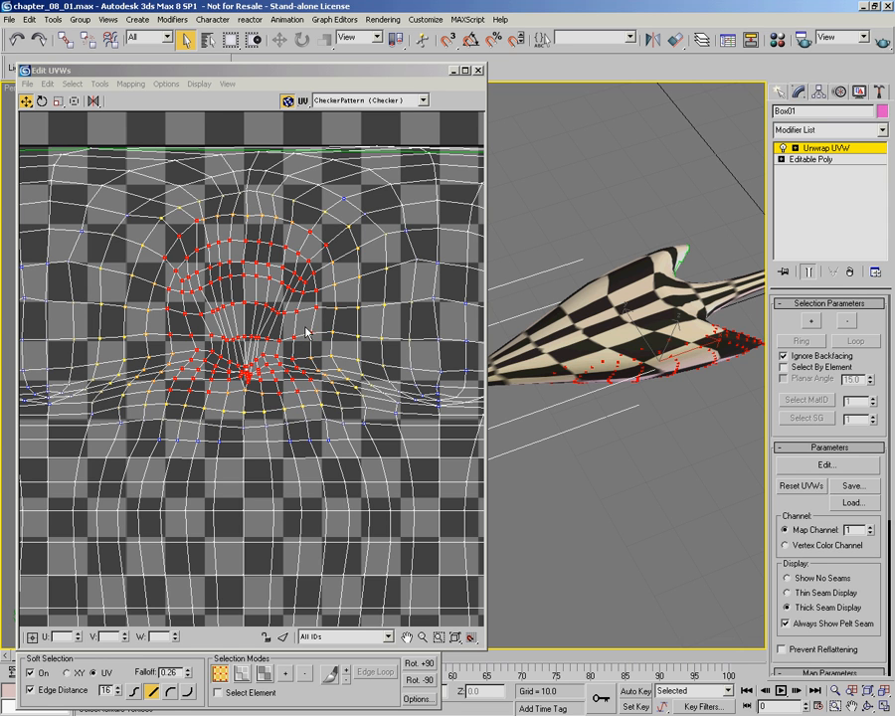
# Step: Turn off soft selection, switch to face selection mode, and select all UV faces of the model
pyautogui.click(29, 679)
pyautogui.scroll(-5, 213, 478)
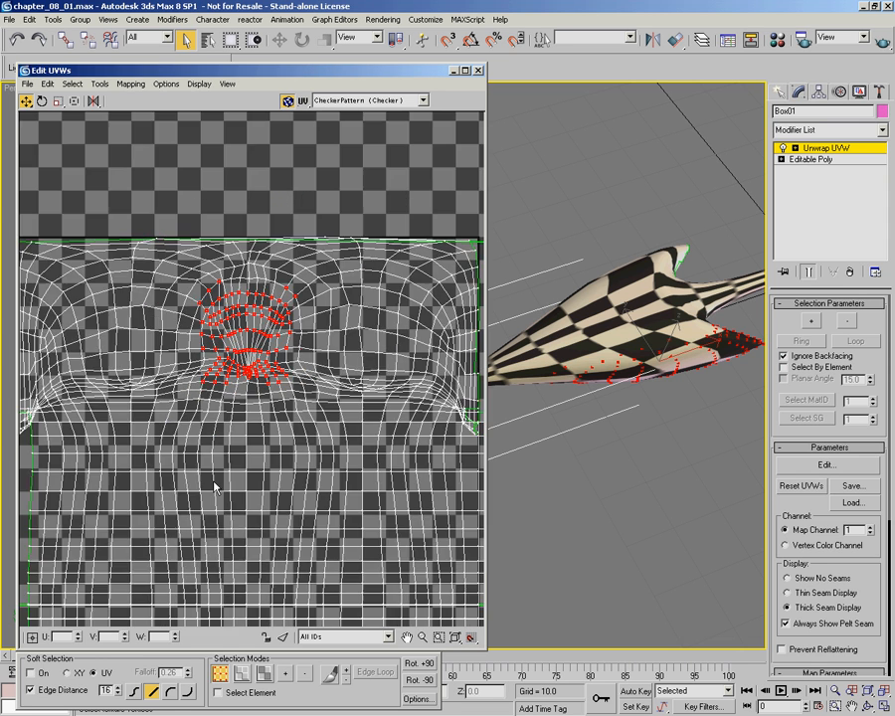
pyautogui.moveTo(303, 485); pyautogui.dragTo(309, 354, button='middle')
pyautogui.scroll(-2, 310, 354)
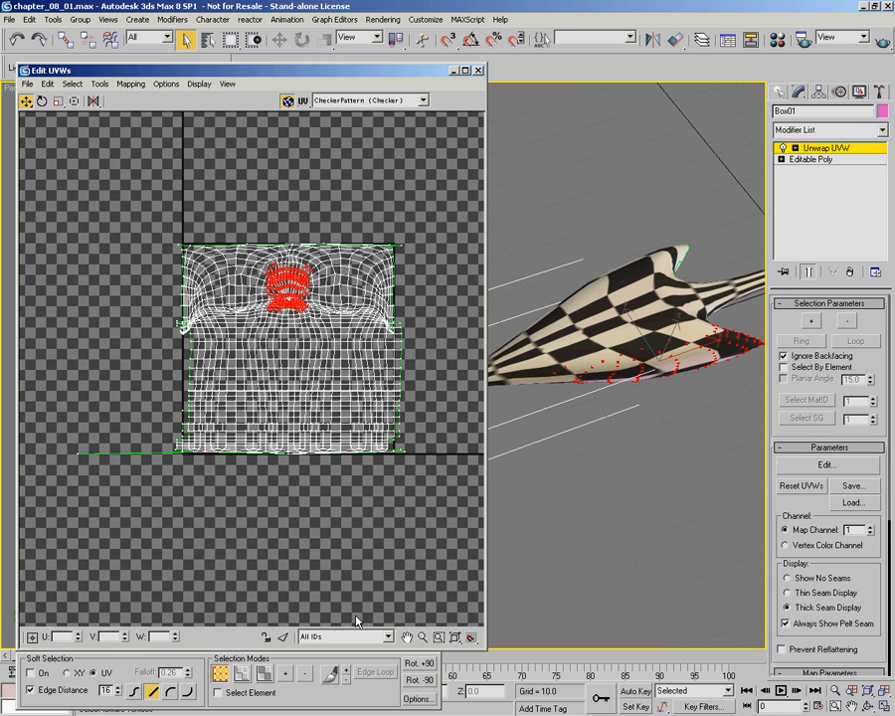
pyautogui.click(267, 676)
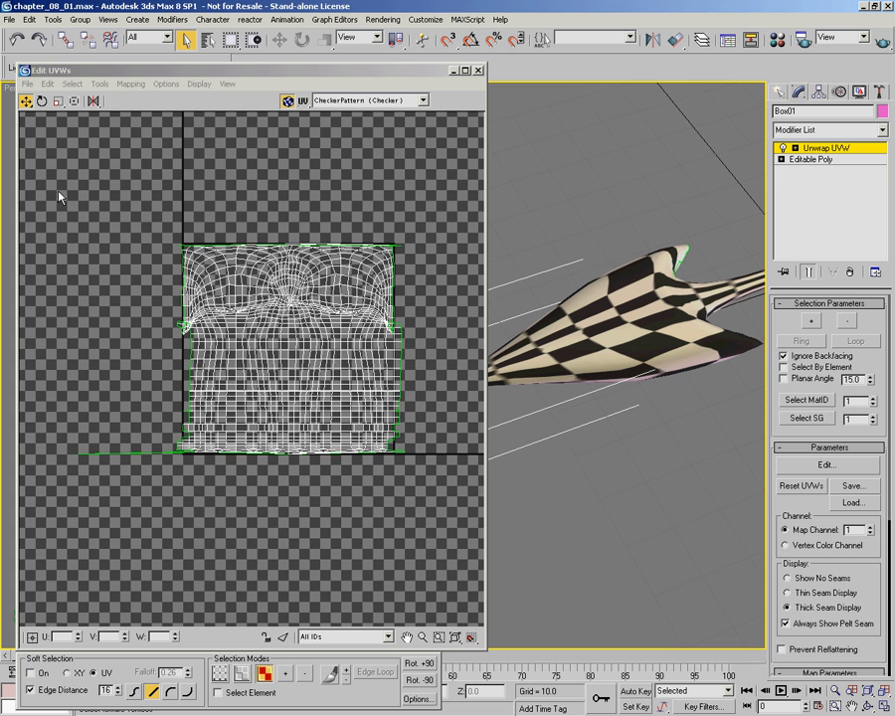
pyautogui.click(87, 267)
pyautogui.moveTo(440, 172); pyautogui.dragTo(55, 505)
pyautogui.keyDown('alt'); pyautogui.moveTo(655, 401); pyautogui.dragTo(596, 438, button='middle'); pyautogui.keyUp('alt')
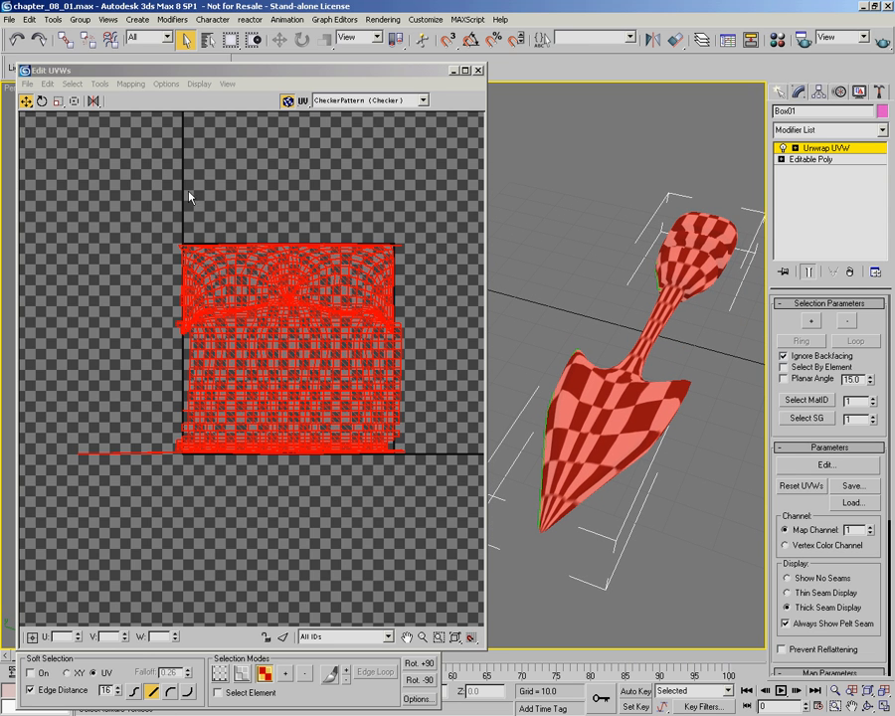
# Step: Apply Flatten Mapping to all faces with a face angle threshold of 45 and spacing of 0.02, and clear the selection
pyautogui.click(130, 85)
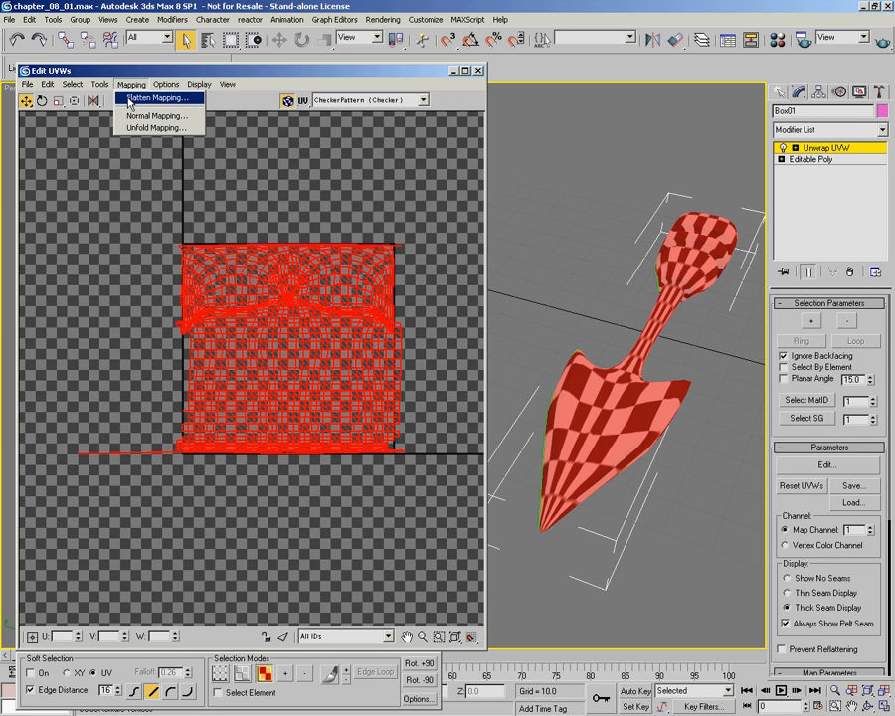
pyautogui.click(129, 100)
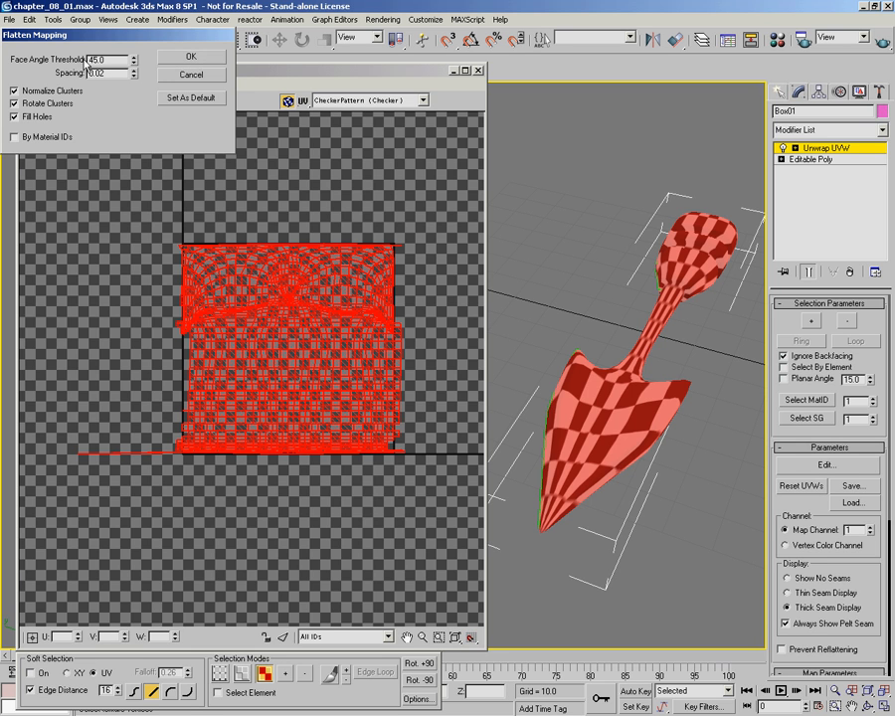
pyautogui.click(186, 60)
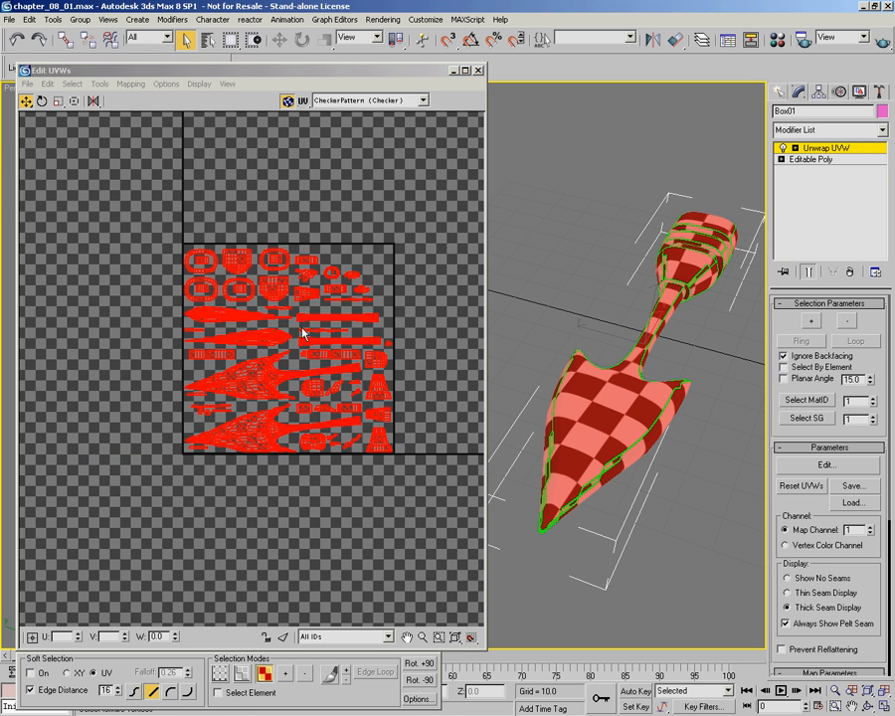
pyautogui.scroll(2, 303, 327)
pyautogui.moveTo(331, 324); pyautogui.dragTo(272, 348, button='middle')
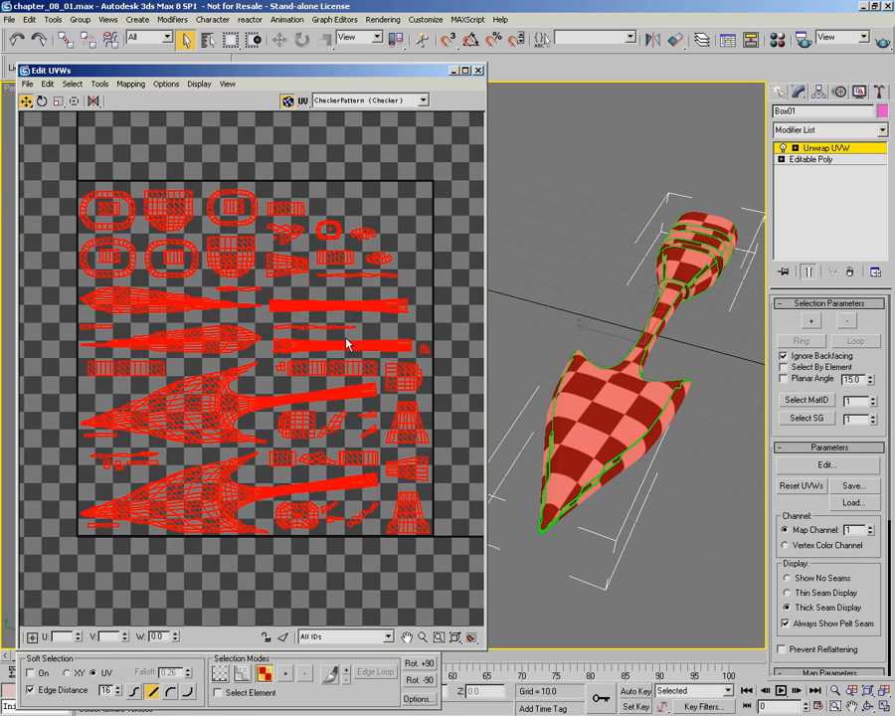
pyautogui.click(442, 254)
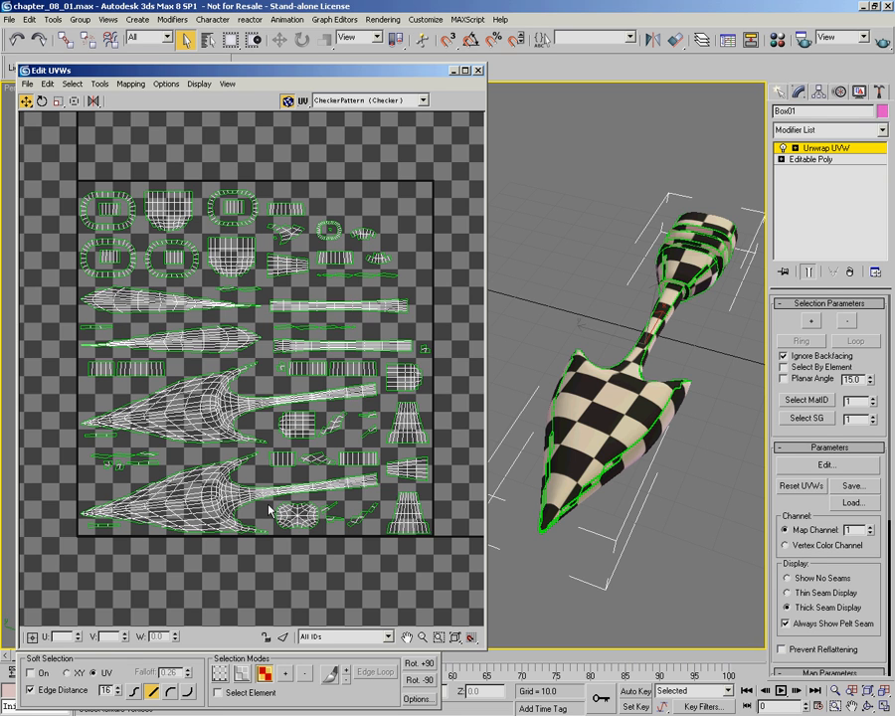
# Step: Select the small rounded UV cluster below the arrow shafts and examine the seams around the barb on the model
pyautogui.click(303, 519)
pyautogui.keyDown('alt'); pyautogui.moveTo(677, 283); pyautogui.dragTo(575, 272, button='middle'); pyautogui.keyUp('alt')
pyautogui.moveTo(710, 512); pyautogui.dragTo(624, 339, button='middle')
pyautogui.scroll(-3, 643, 308)
pyautogui.scroll(3, 595, 328)
pyautogui.keyDown('alt'); pyautogui.moveTo(539, 311); pyautogui.dragTo(633, 360, button='middle'); pyautogui.keyUp('alt')
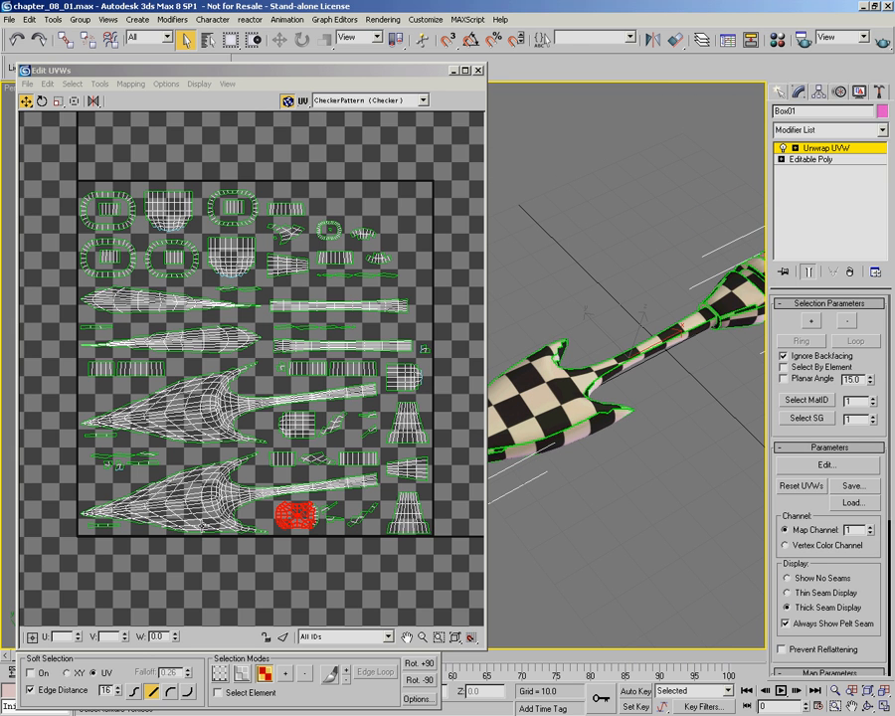
pyautogui.keyDown('alt'); pyautogui.moveTo(538, 392); pyautogui.dragTo(572, 378, button='middle'); pyautogui.keyUp('alt')
pyautogui.moveTo(572, 378); pyautogui.dragTo(579, 421, button='middle')
pyautogui.scroll(3, 658, 390)
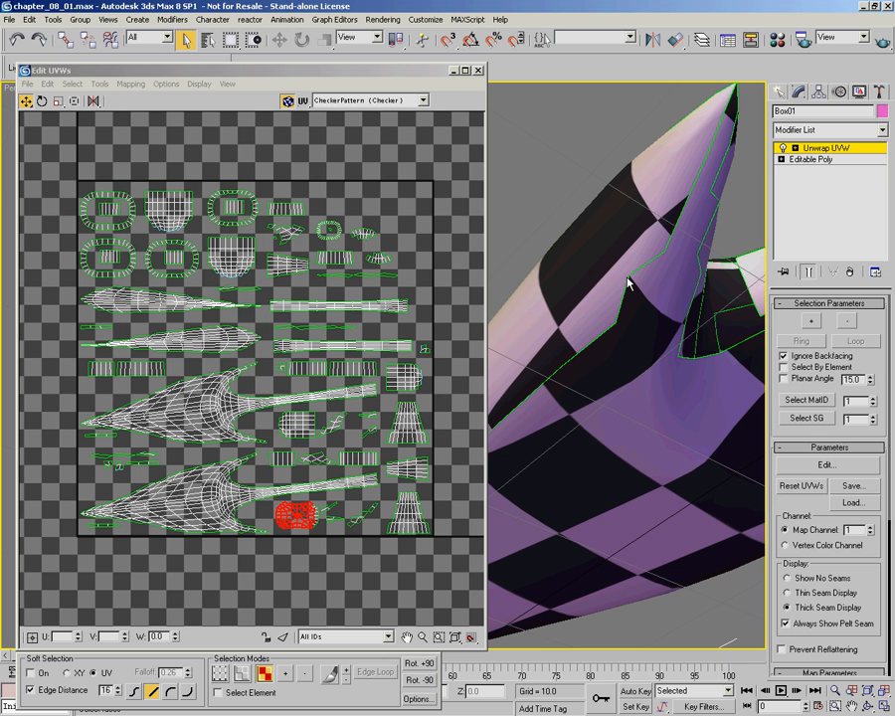
# Step: Examine the small fragmented clusters in the UV layout, selecting one of the tiny separate faces
pyautogui.scroll(8, 321, 376)
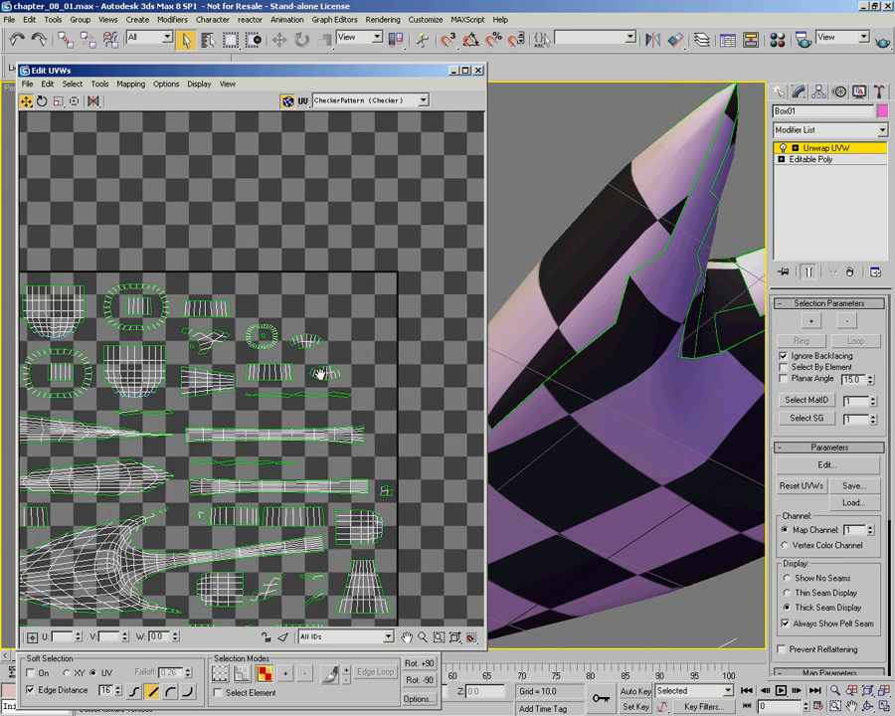
pyautogui.scroll(2, 320, 376)
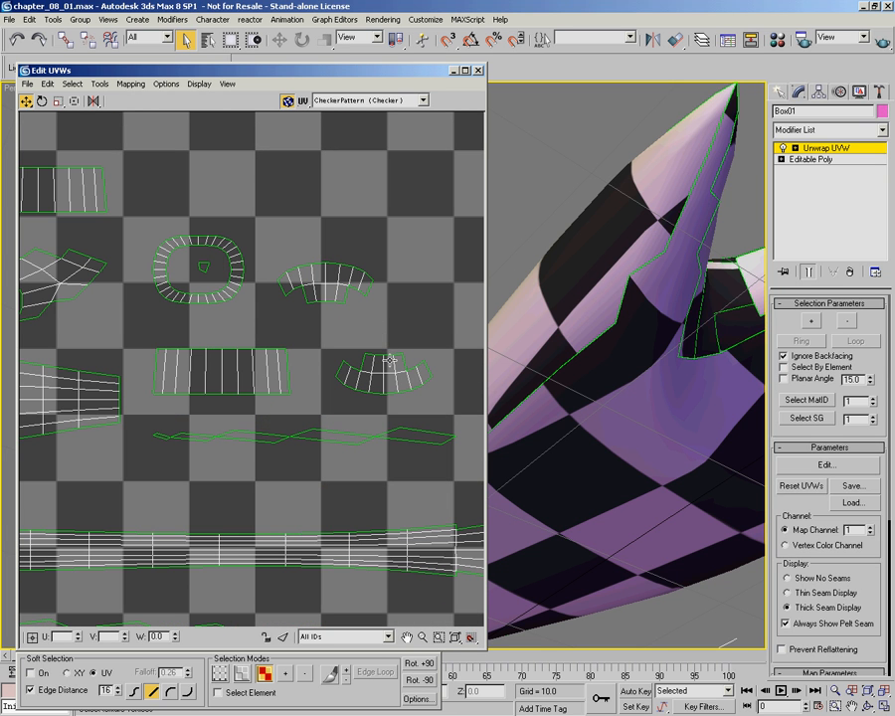
pyautogui.click(423, 373)
pyautogui.rightClick(424, 373)
pyautogui.moveTo(75, 289); pyautogui.dragTo(359, 311, button='middle')
pyautogui.scroll(-2, 359, 311)
pyautogui.scroll(-3, 346, 331)
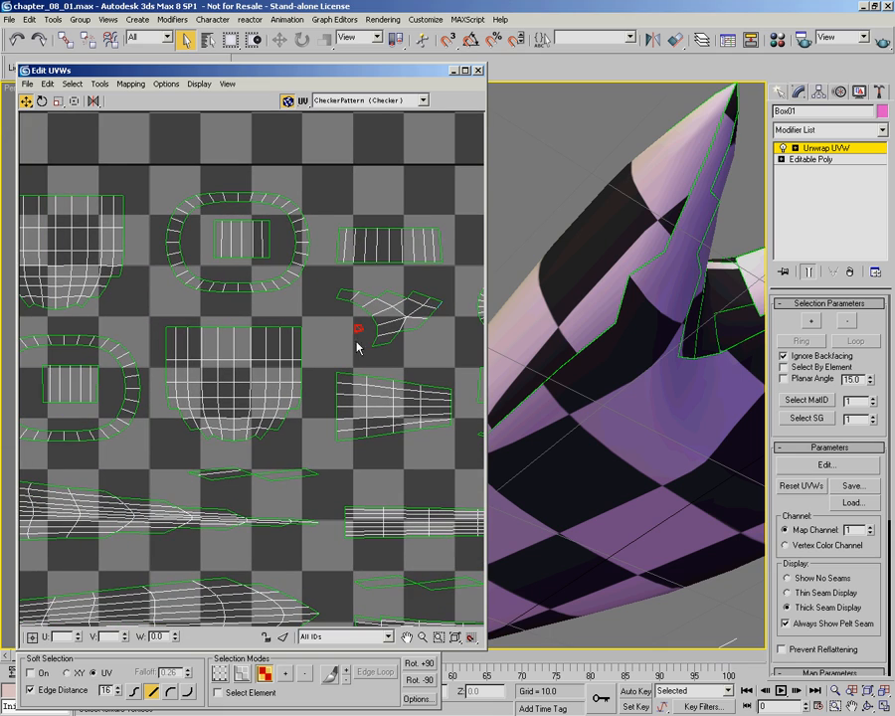
pyautogui.scroll(-1, 350, 349)
pyautogui.scroll(-2, 350, 350)
pyautogui.moveTo(321, 378); pyautogui.dragTo(241, 300, button='middle')
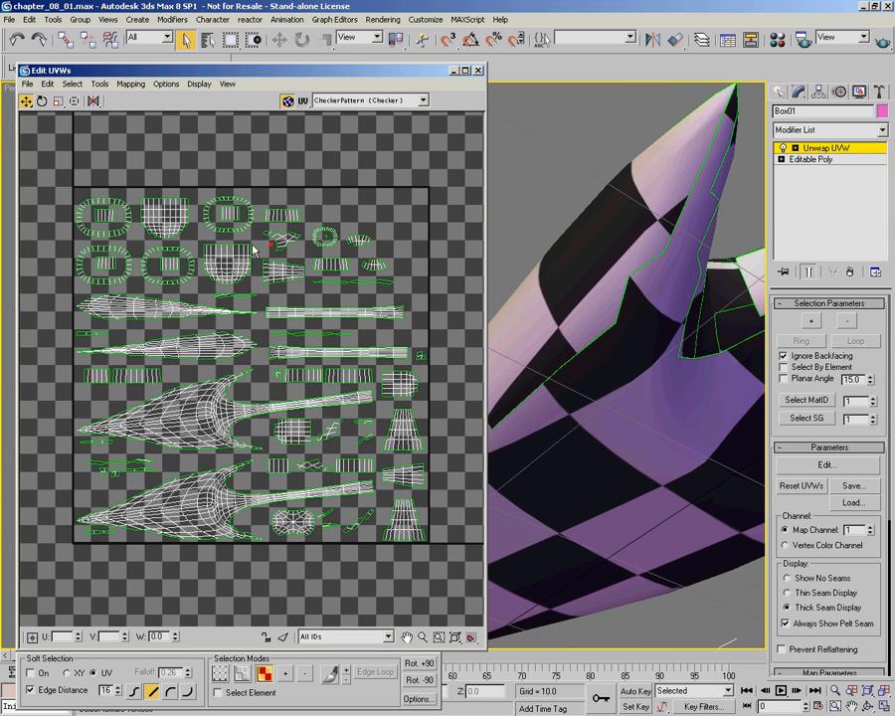
pyautogui.click(130, 83)
pyautogui.click(149, 94)
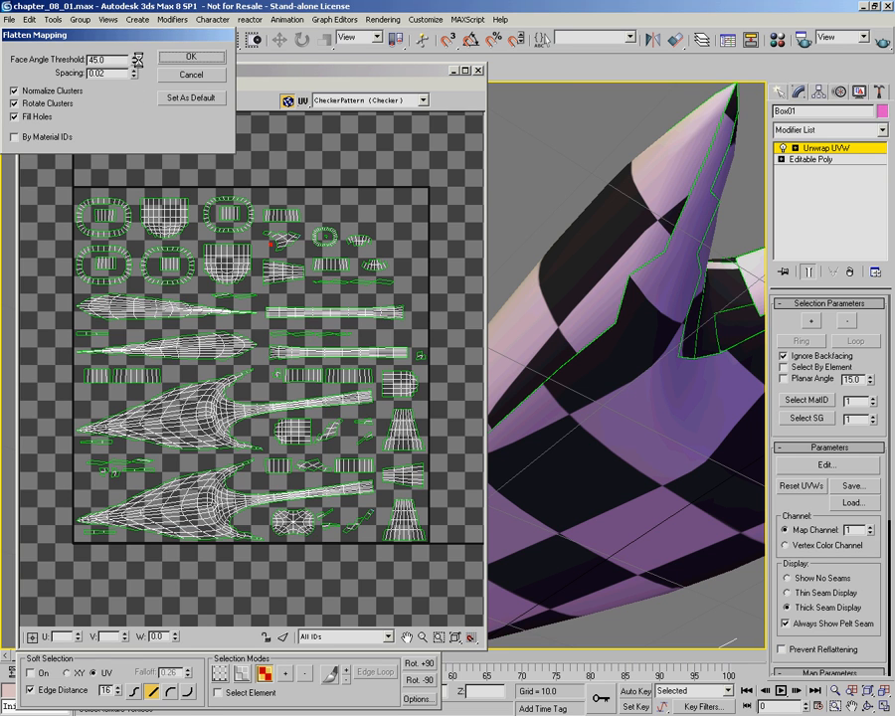
pyautogui.moveTo(135, 62); pyautogui.dragTo(129, 295)
pyautogui.click(204, 58)
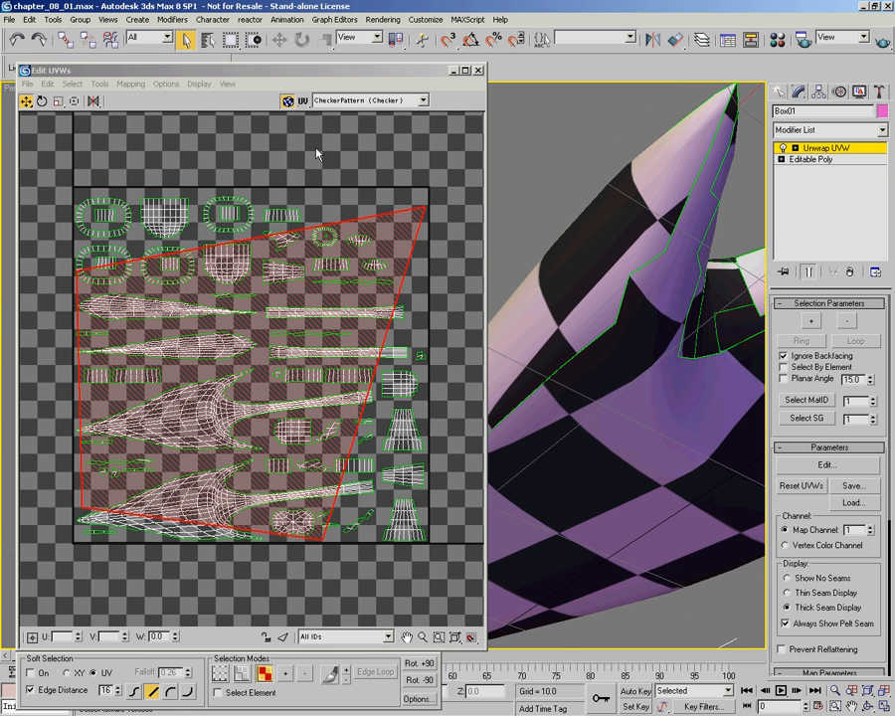
pyautogui.click(345, 177)
pyautogui.hotkey('ctrl', 'z')
pyautogui.hotkey('ctrl', 'z')
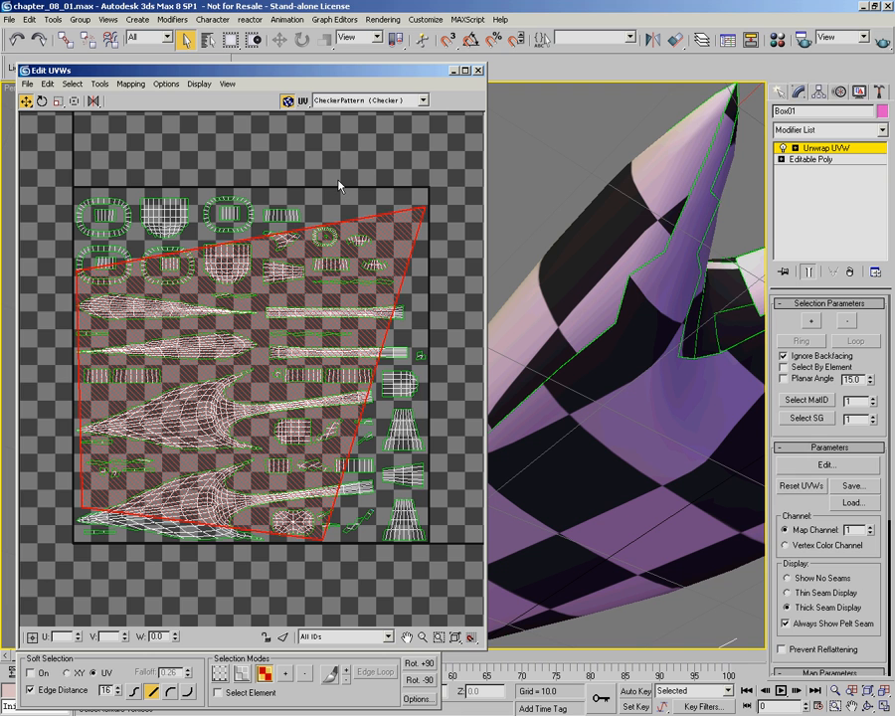
# Step: Apply Flatten Mapping to all UV faces with a face angle threshold of 6.1, and clear the selection
pyautogui.moveTo(82, 167); pyautogui.dragTo(460, 584)
pyautogui.click(100, 84)
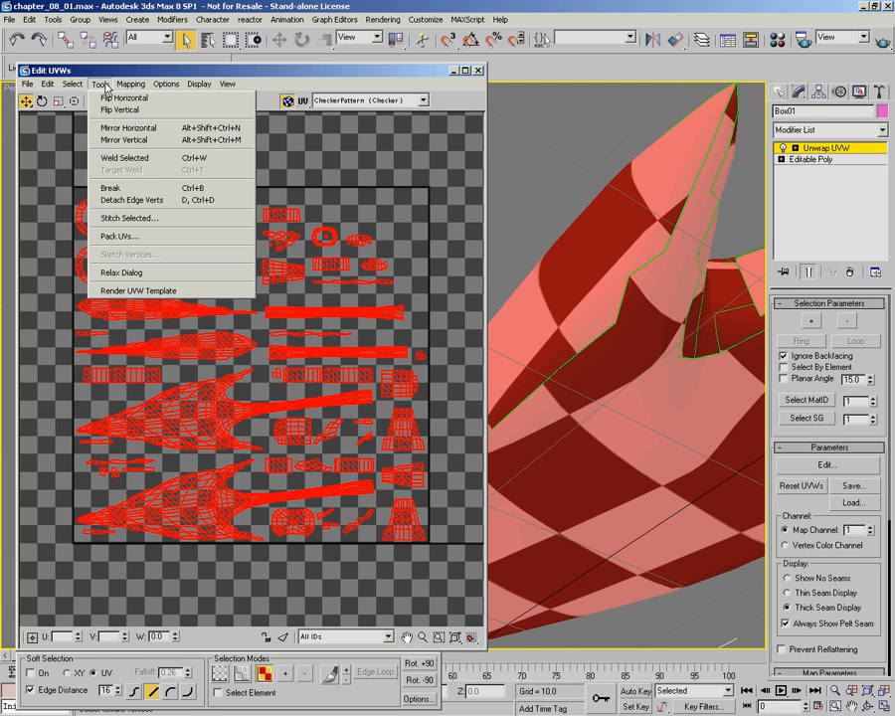
pyautogui.click(129, 96)
pyautogui.moveTo(134, 60); pyautogui.dragTo(144, 358)
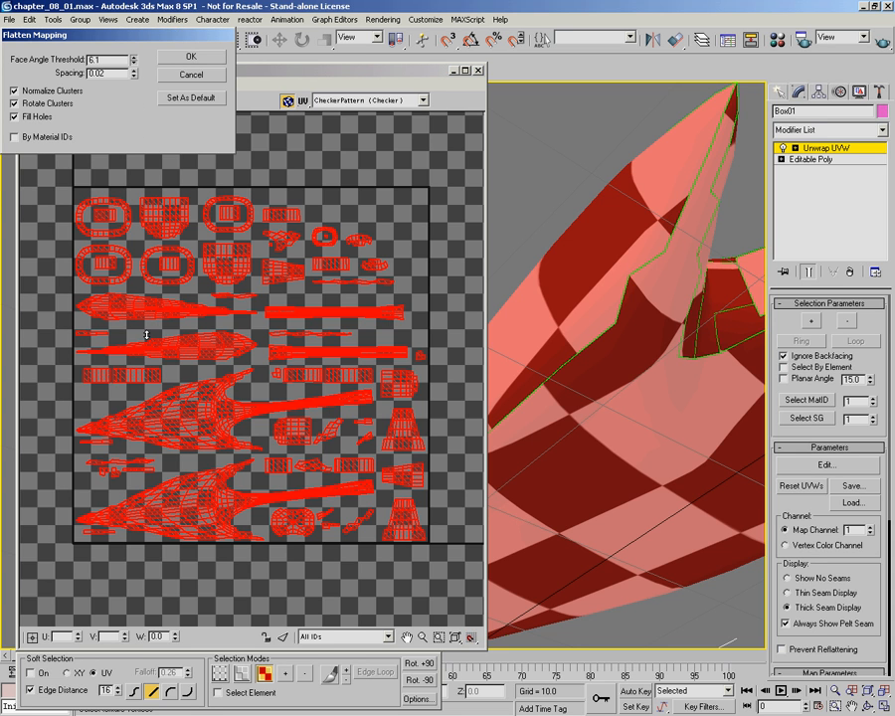
pyautogui.click(209, 61)
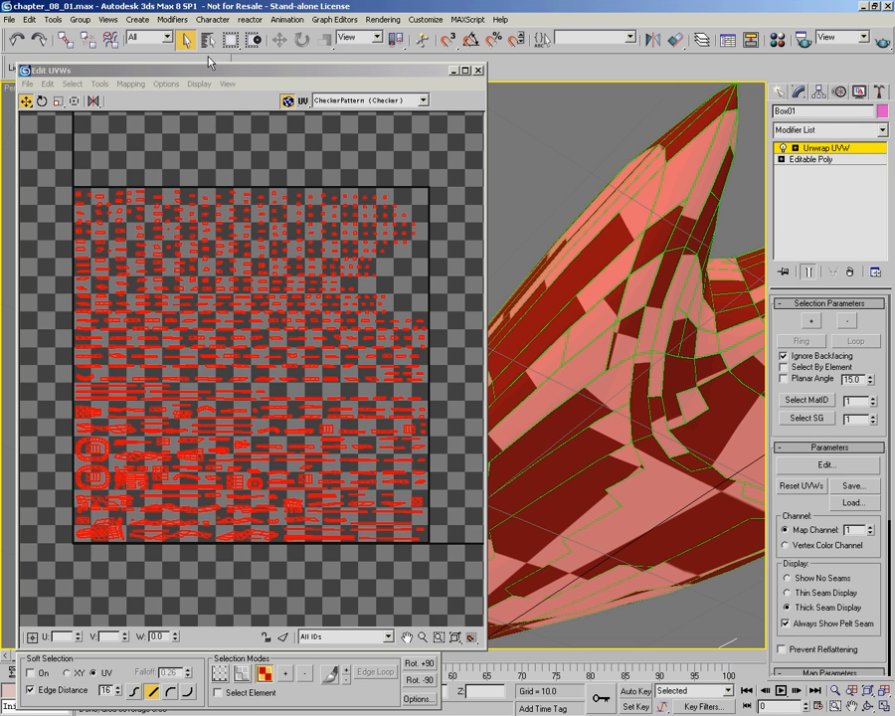
pyautogui.click(244, 145)
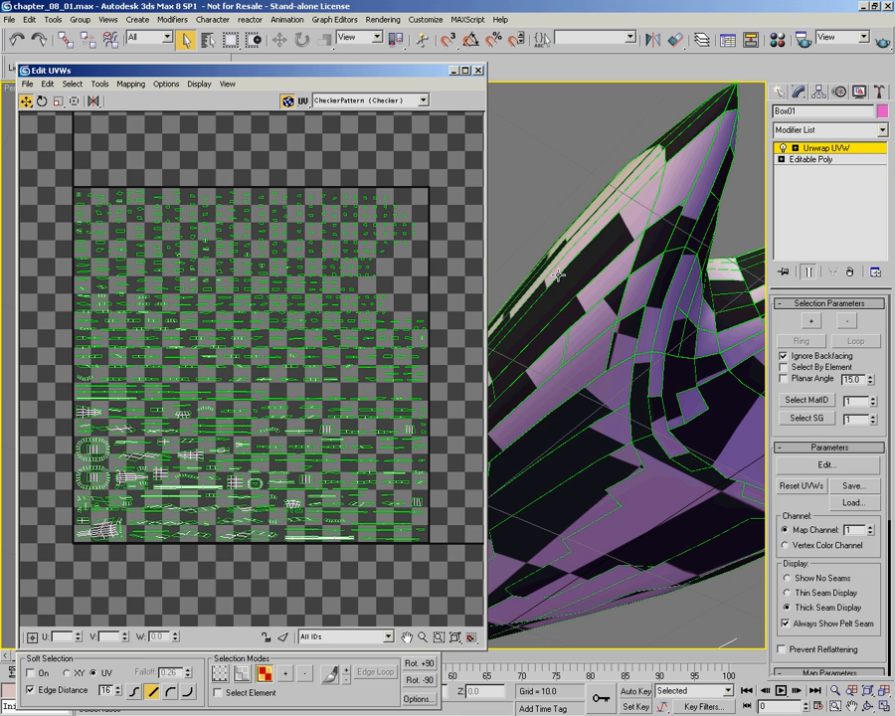
# Step: Select all UV faces and apply Flatten Mapping with a face angle threshold of 81.7 and spacing of 0.02
pyautogui.keyDown('alt'); pyautogui.moveTo(613, 271); pyautogui.dragTo(712, 366, button='middle'); pyautogui.keyUp('alt')
pyautogui.scroll(-5, 668, 406)
pyautogui.moveTo(630, 385)
pyautogui.mouseDown(button='middle')
pyautogui.moveTo(711, 369)
pyautogui.moveTo(637, 347)
pyautogui.moveTo(616, 376)
pyautogui.moveTo(644, 377)
pyautogui.moveTo(689, 352)
pyautogui.moveTo(718, 361)
pyautogui.moveTo(650, 340)
pyautogui.moveTo(664, 470)
pyautogui.moveTo(644, 456)
pyautogui.moveTo(662, 501)
pyautogui.moveTo(618, 392)
pyautogui.mouseUp(button='middle')
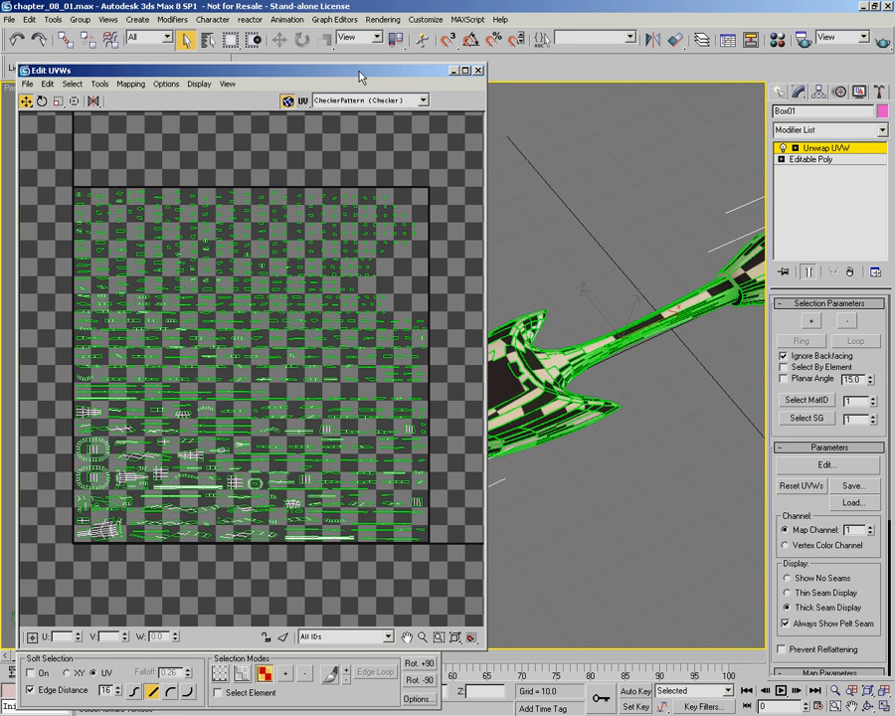
pyautogui.moveTo(364, 74); pyautogui.dragTo(356, 74)
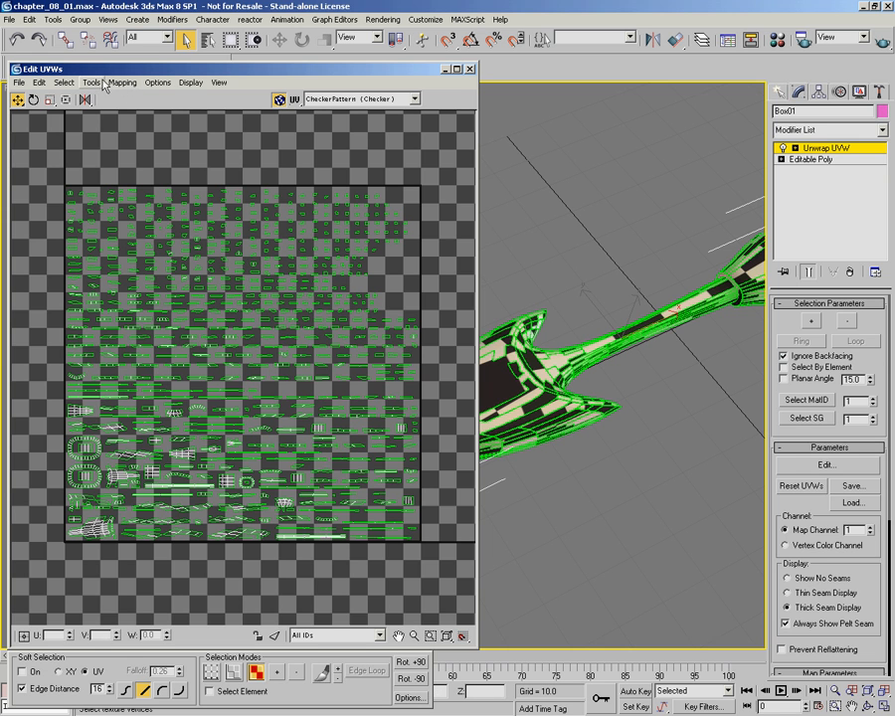
pyautogui.moveTo(40, 139); pyautogui.dragTo(467, 580)
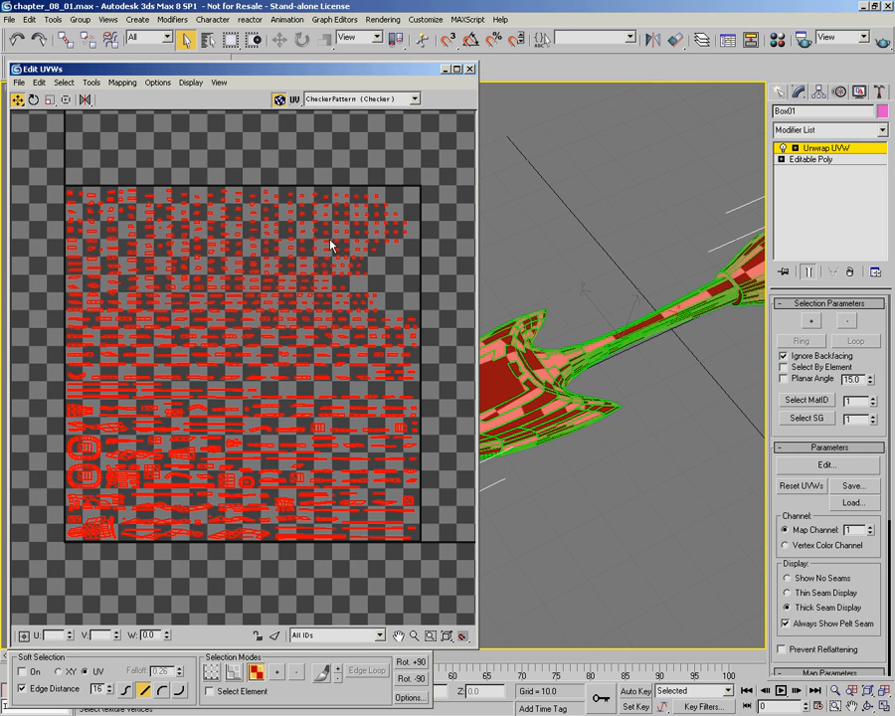
pyautogui.click(123, 82)
pyautogui.click(150, 94)
pyautogui.moveTo(134, 58); pyautogui.dragTo(277, 517)
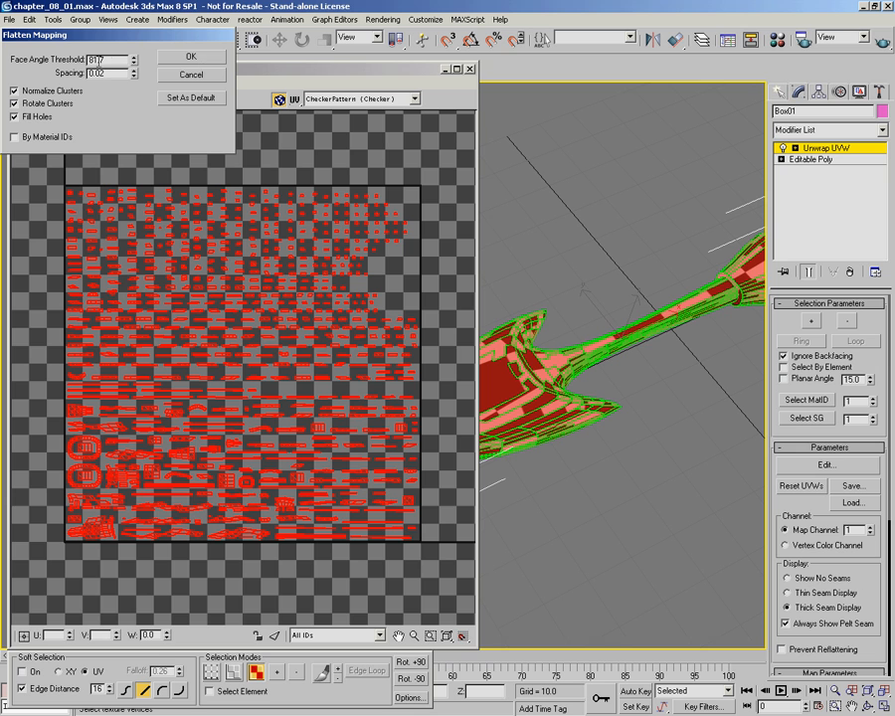
pyautogui.click(194, 58)
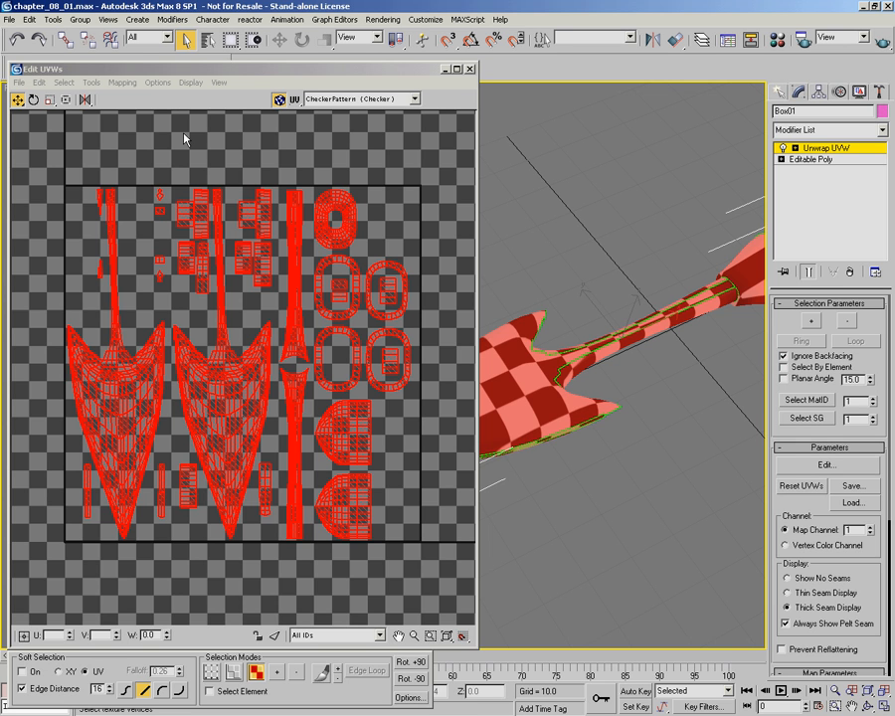
pyautogui.click(123, 83)
pyautogui.click(133, 97)
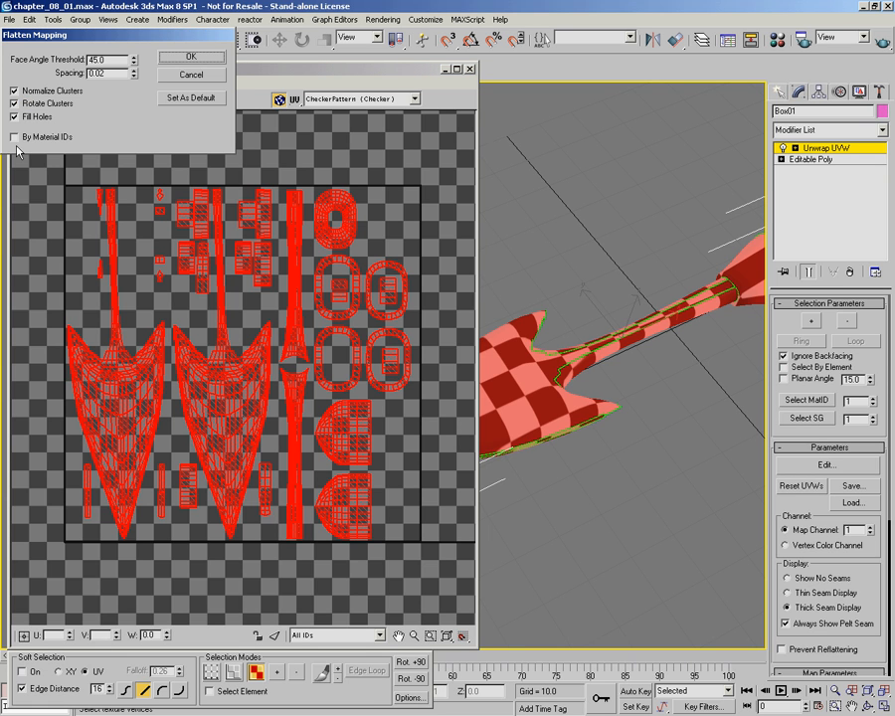
pyautogui.click(191, 75)
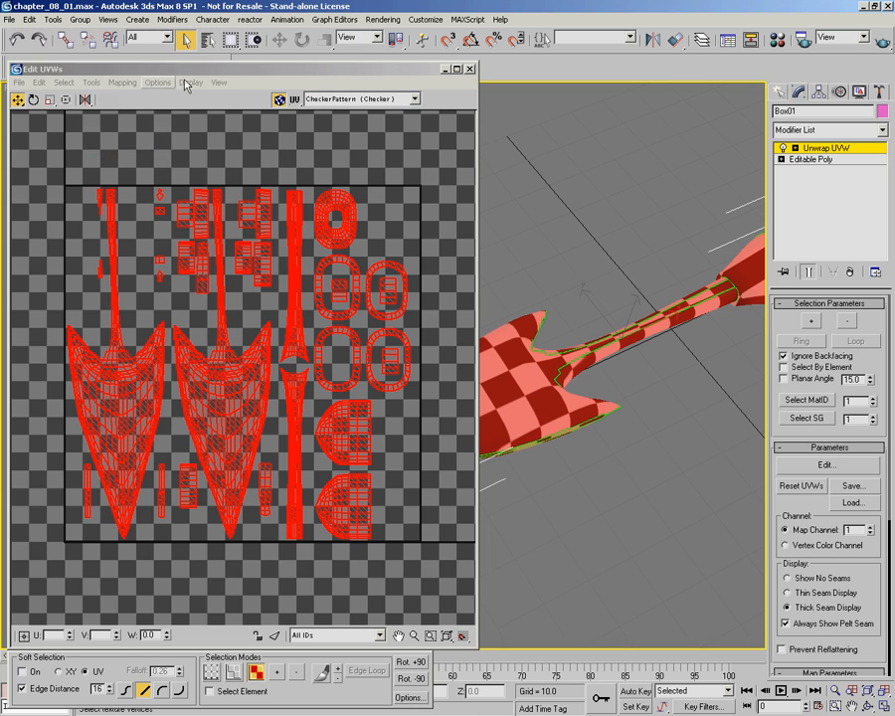
pyautogui.click(91, 83)
pyautogui.click(100, 236)
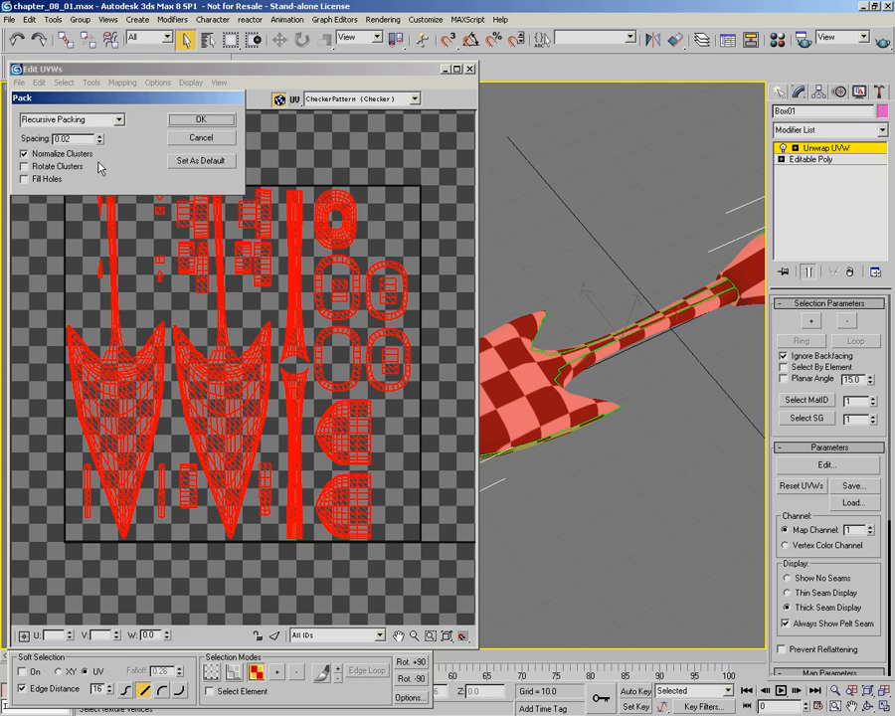
pyautogui.click(201, 137)
pyautogui.click(124, 82)
pyautogui.click(128, 98)
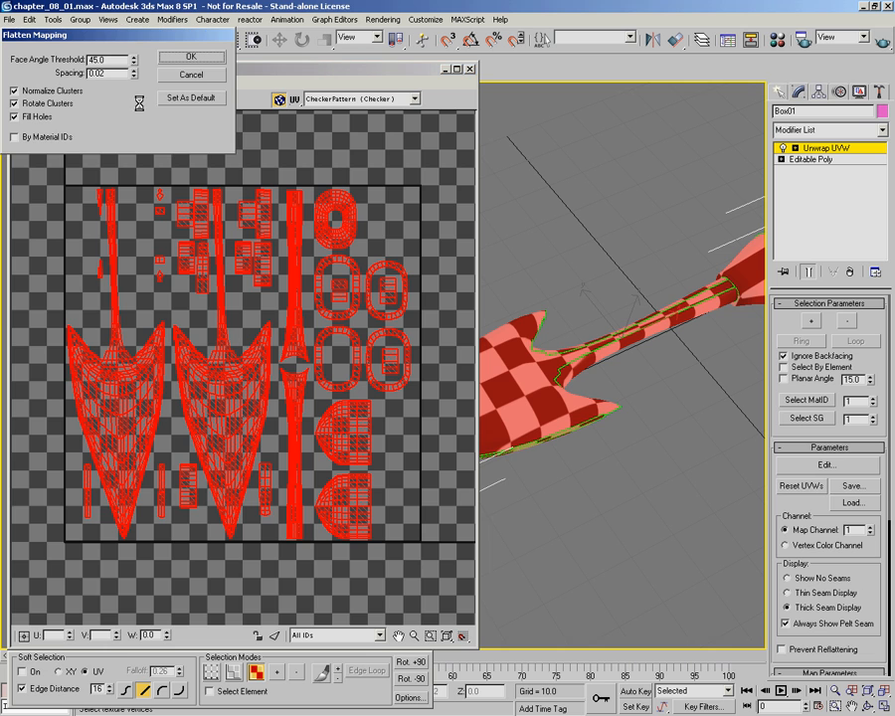
pyautogui.moveTo(50, 29); pyautogui.dragTo(85, 77)
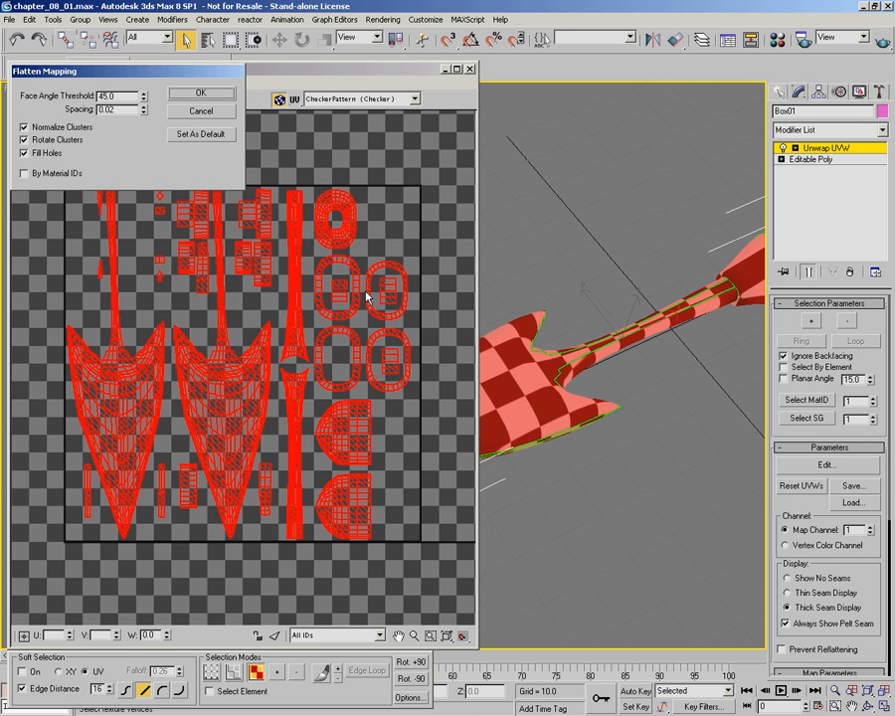
pyautogui.click(196, 112)
# Step: Apply Normal Mapping to all selected faces using Back/Front Mapping with 0.02 spacing, and inspect the seams on the model
pyautogui.click(123, 83)
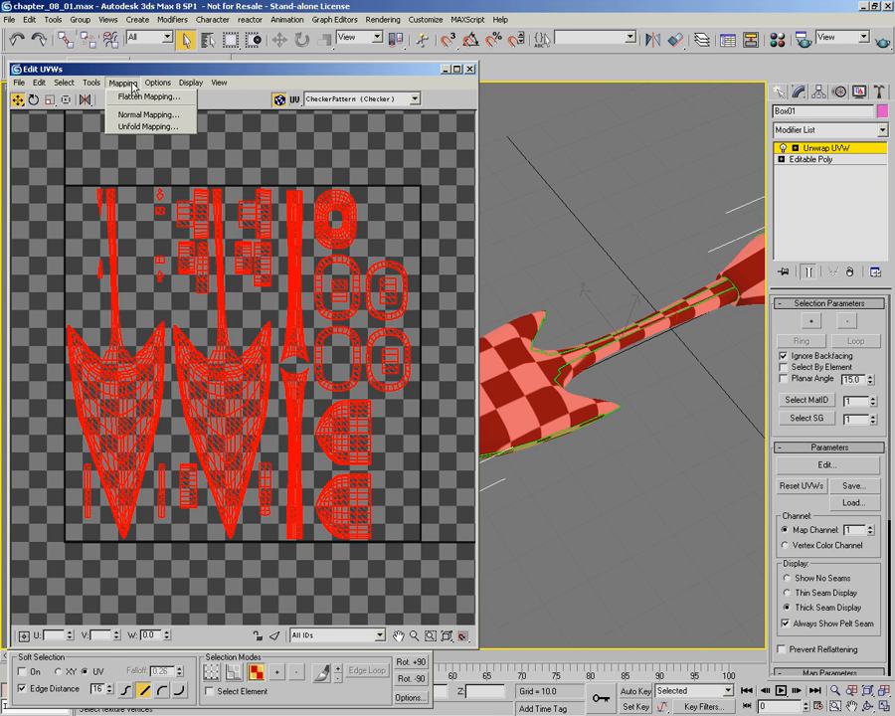
pyautogui.click(137, 115)
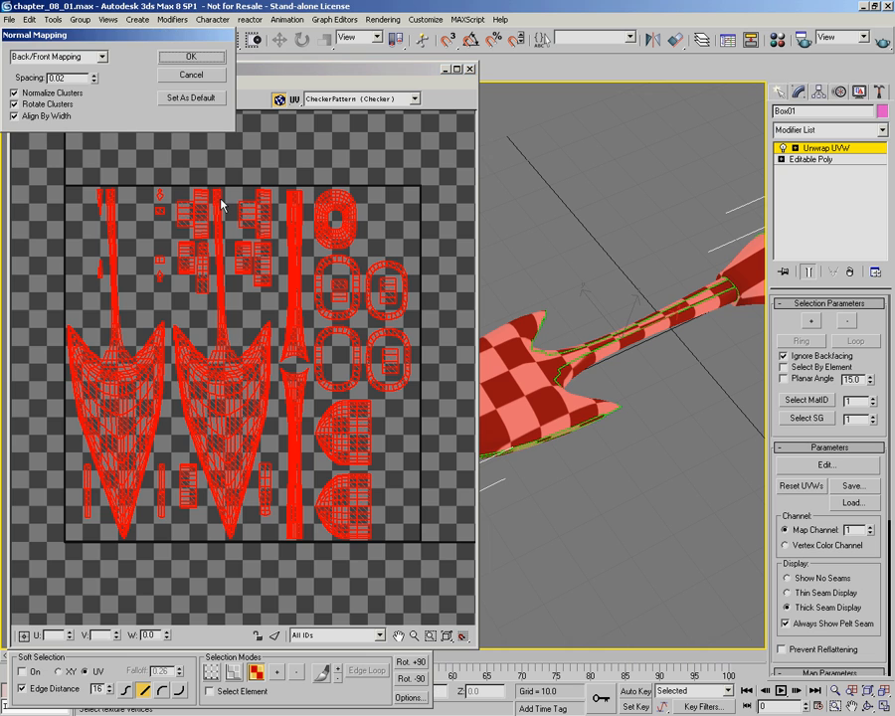
pyautogui.moveTo(201, 35); pyautogui.dragTo(221, 61)
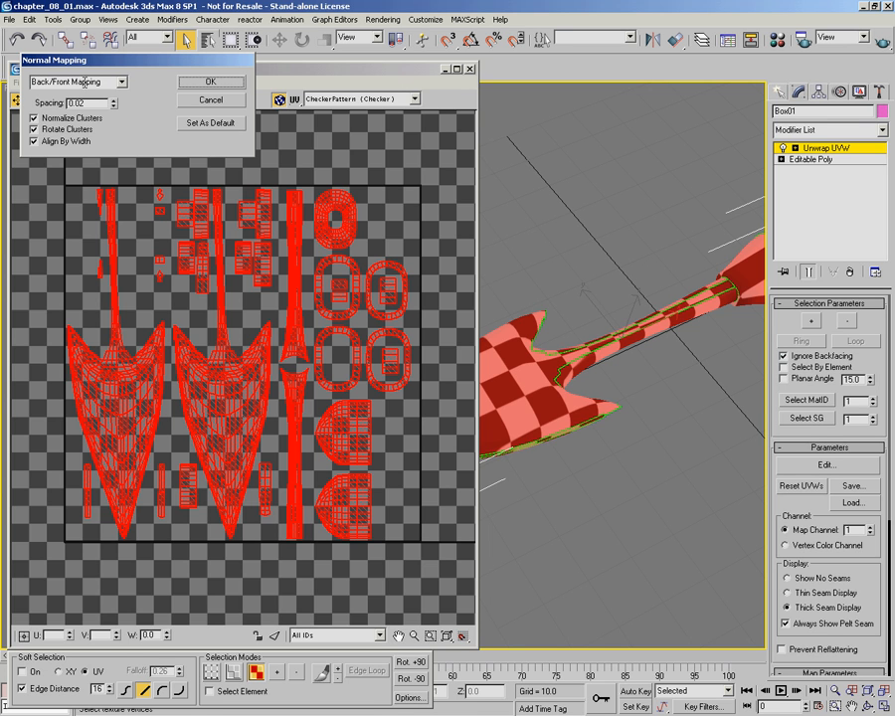
pyautogui.click(209, 81)
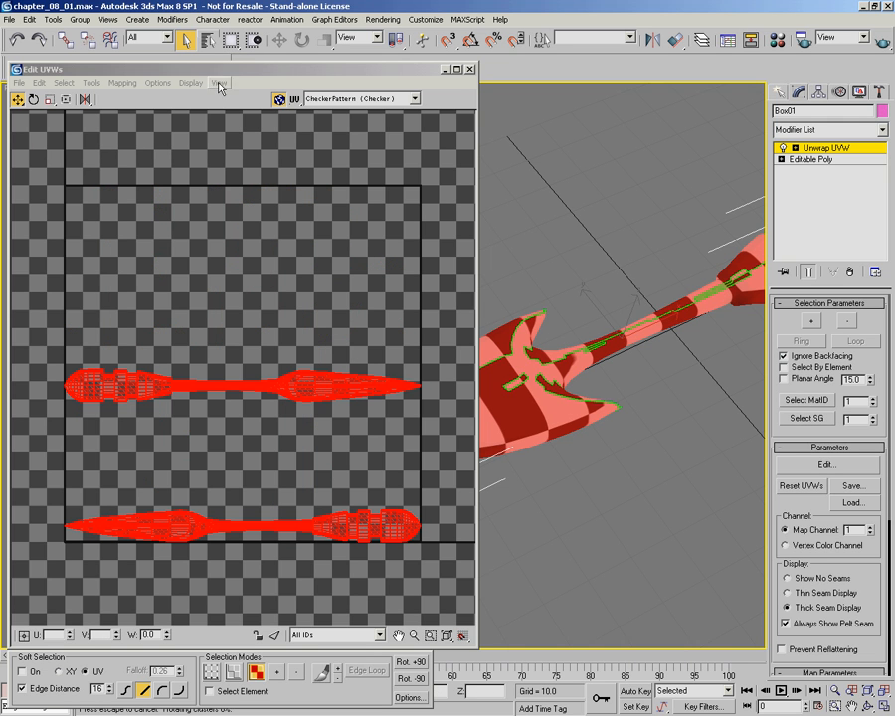
pyautogui.keyDown('alt'); pyautogui.moveTo(607, 333); pyautogui.dragTo(614, 429, button='middle'); pyautogui.keyUp('alt')
pyautogui.keyDown('alt'); pyautogui.moveTo(553, 384); pyautogui.dragTo(649, 349, button='middle'); pyautogui.keyUp('alt')
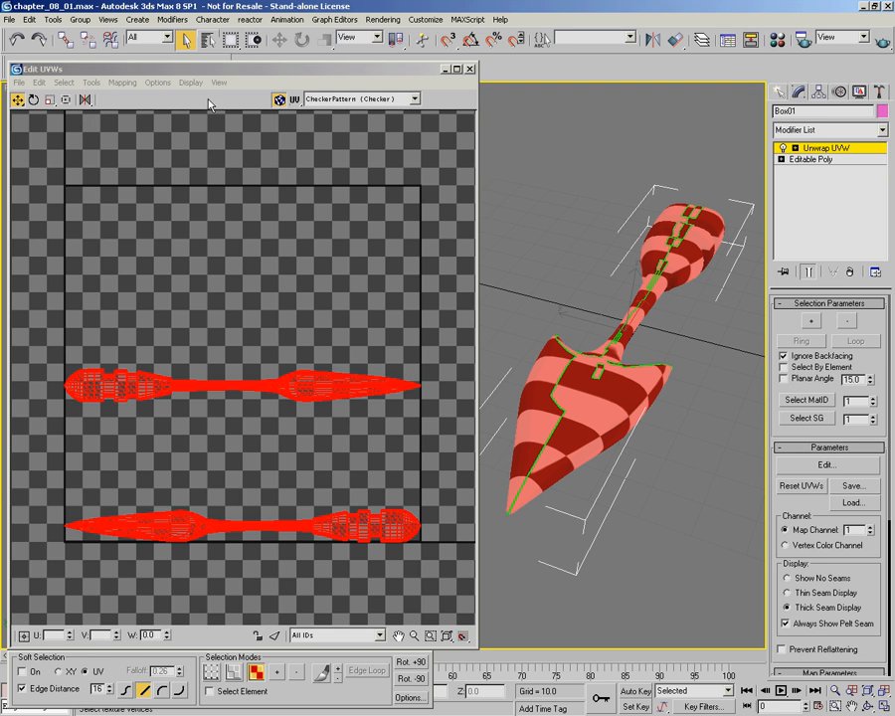
# Step: Apply Normal Mapping to all selected faces using Left/Right Mapping with 0.02 spacing
pyautogui.click(124, 84)
pyautogui.click(136, 118)
pyautogui.click(87, 82)
pyautogui.click(104, 99)
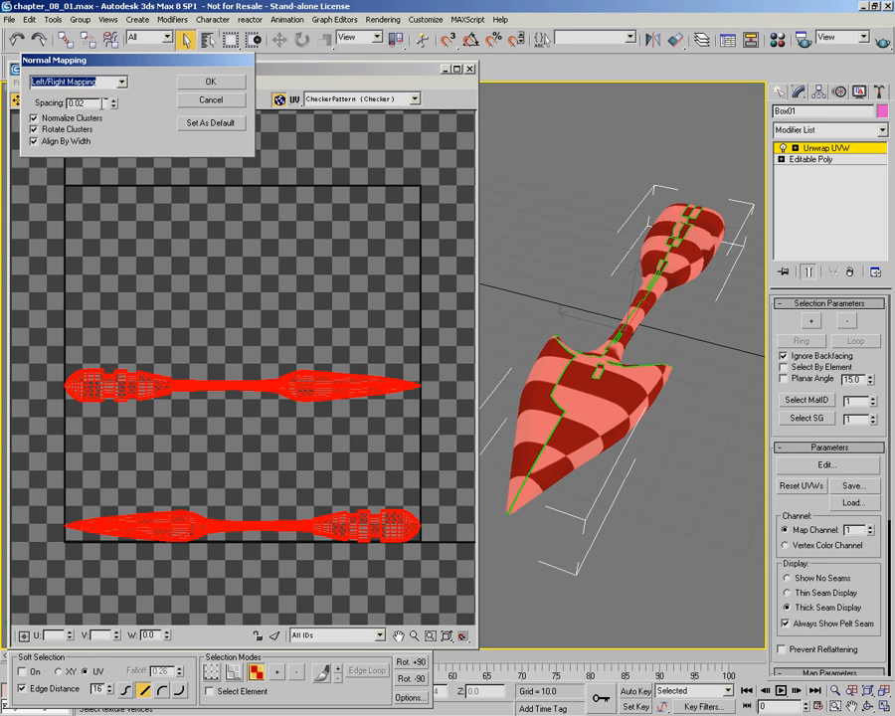
pyautogui.click(210, 81)
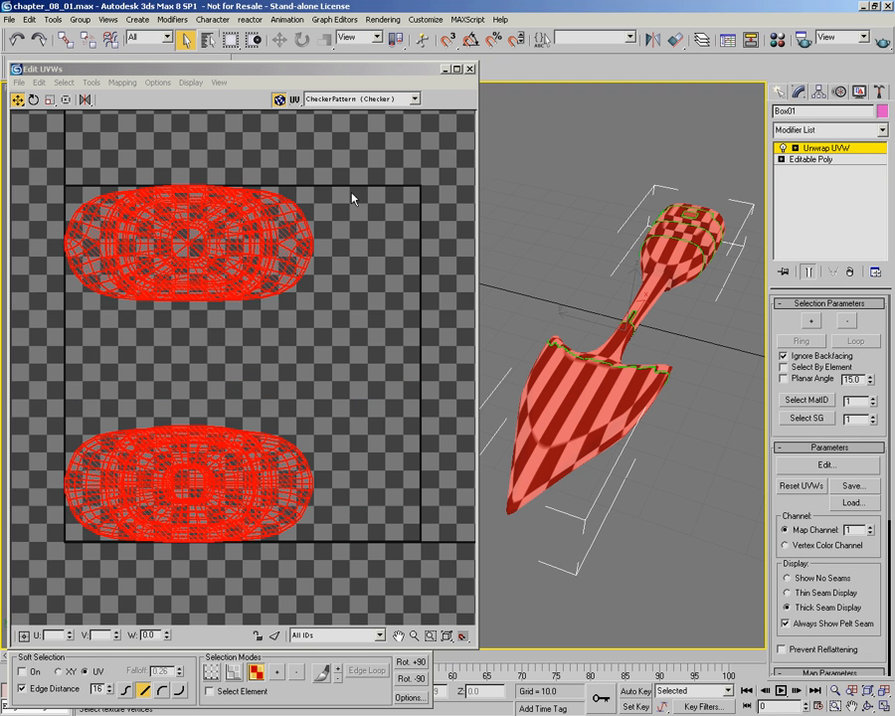
# Step: Apply Normal Mapping to all selected faces using Top/Bottom Mapping with 0.02 spacing
pyautogui.click(123, 82)
pyautogui.click(142, 113)
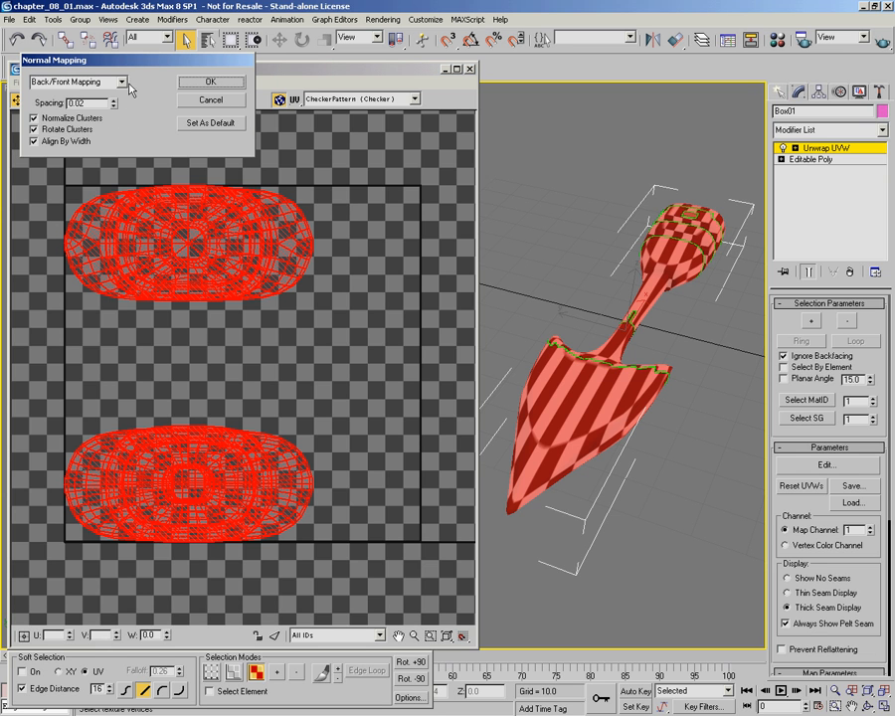
pyautogui.click(121, 81)
pyautogui.click(70, 117)
pyautogui.click(206, 86)
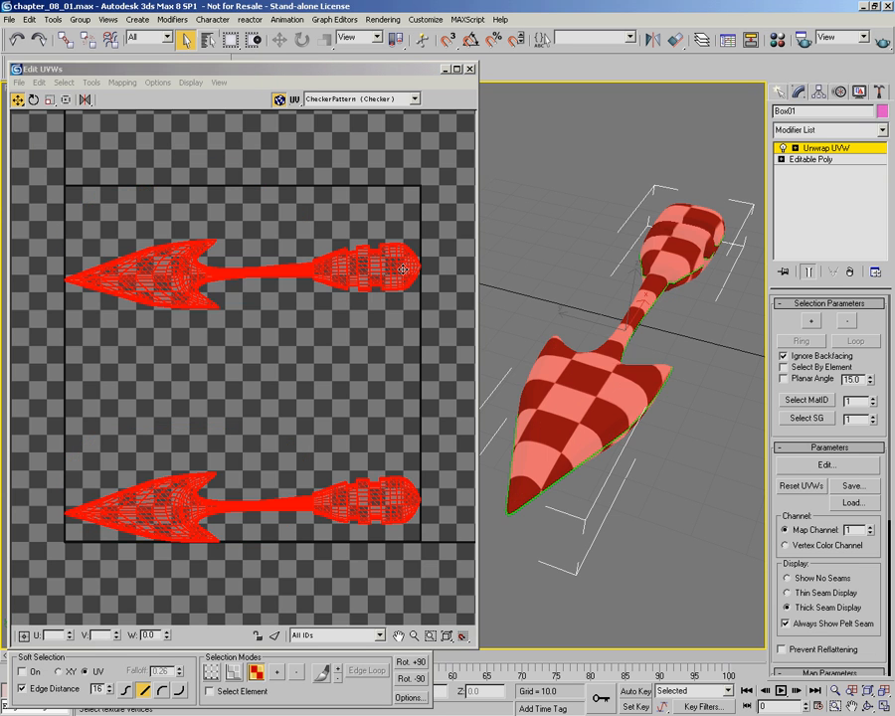
# Step: Examine the checker pattern on the model and the UV layout around the rounded, stepped tail end of the arrow
pyautogui.keyDown('alt'); pyautogui.moveTo(600, 344); pyautogui.dragTo(518, 258, button='middle'); pyautogui.keyUp('alt')
pyautogui.moveTo(671, 284); pyautogui.dragTo(521, 411, button='middle')
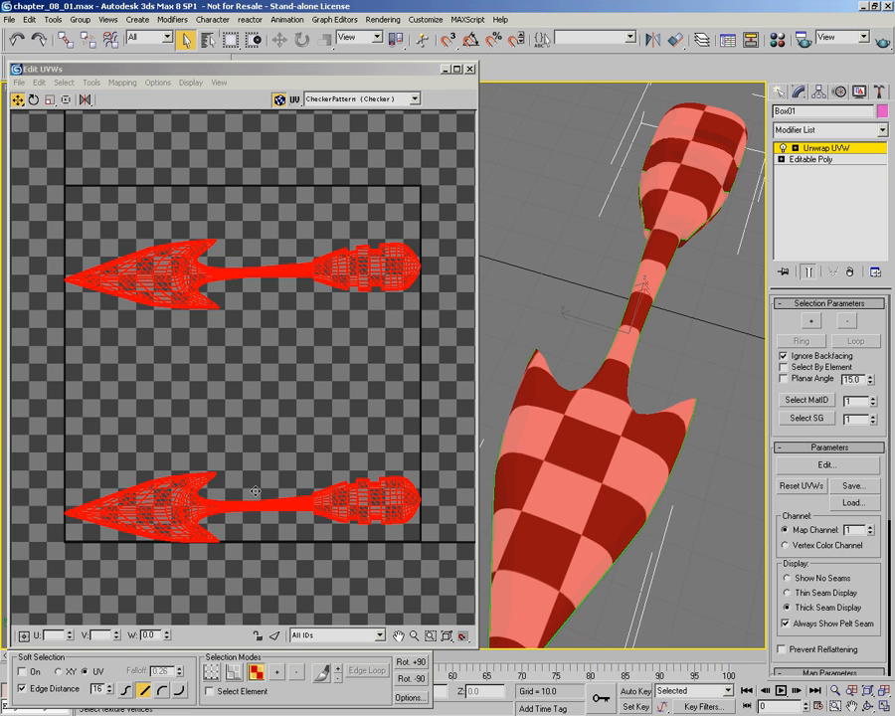
pyautogui.moveTo(405, 244); pyautogui.dragTo(327, 372, button='middle')
pyautogui.scroll(5, 290, 369)
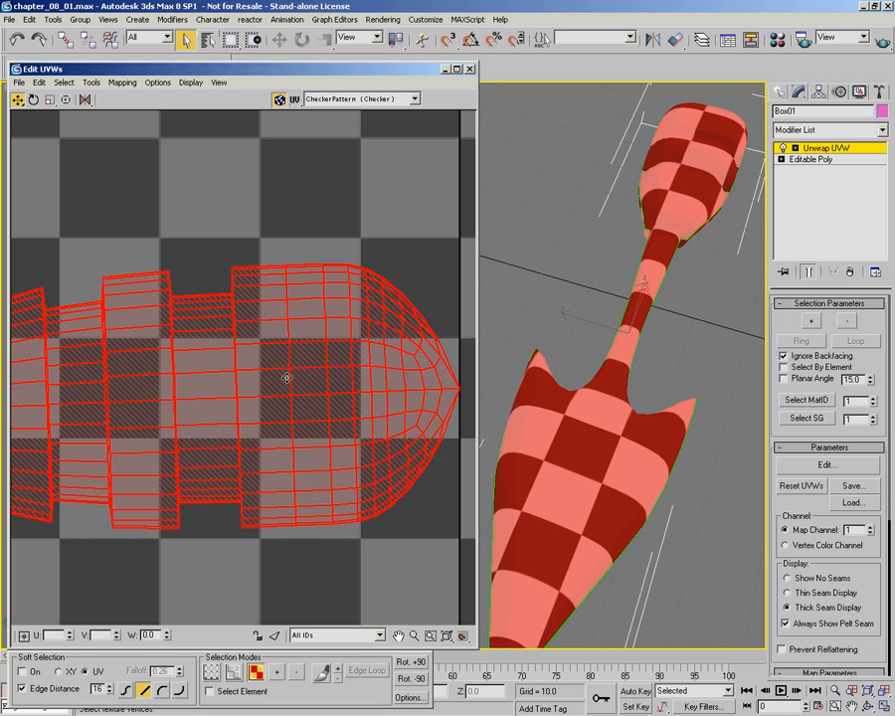
pyautogui.scroll(-8, 307, 296)
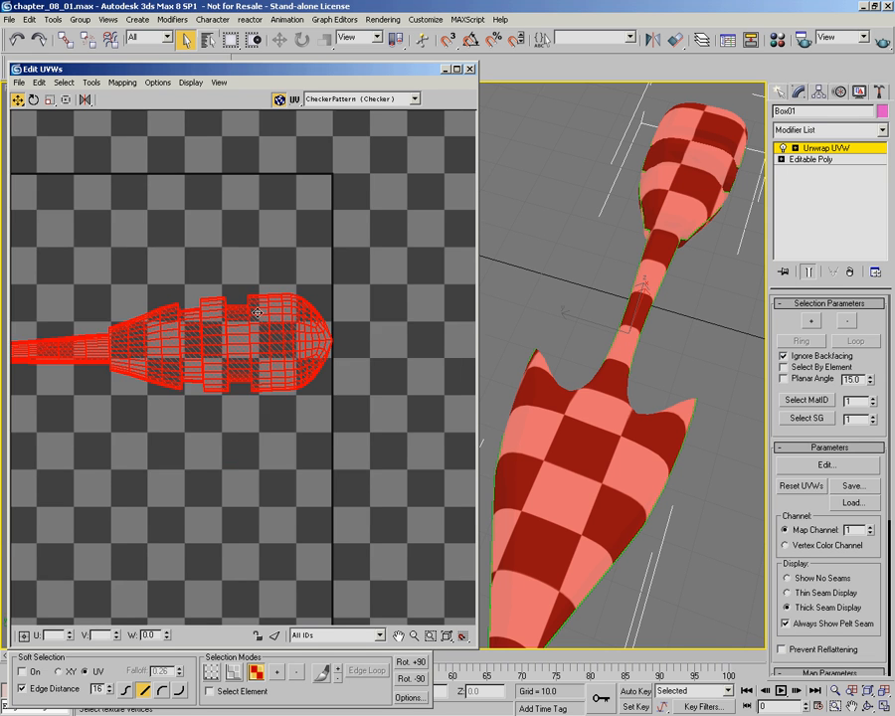
pyautogui.moveTo(235, 350); pyautogui.dragTo(333, 333, button='middle')
pyautogui.scroll(5, 319, 349)
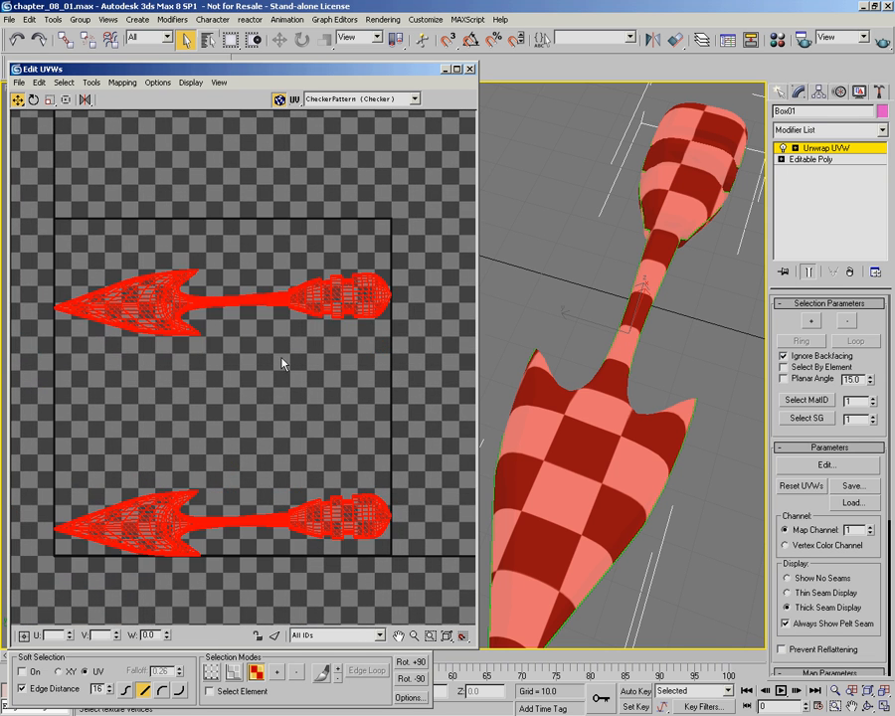
pyautogui.keyDown('alt'); pyautogui.moveTo(636, 299); pyautogui.dragTo(652, 326, button='middle'); pyautogui.keyUp('alt')
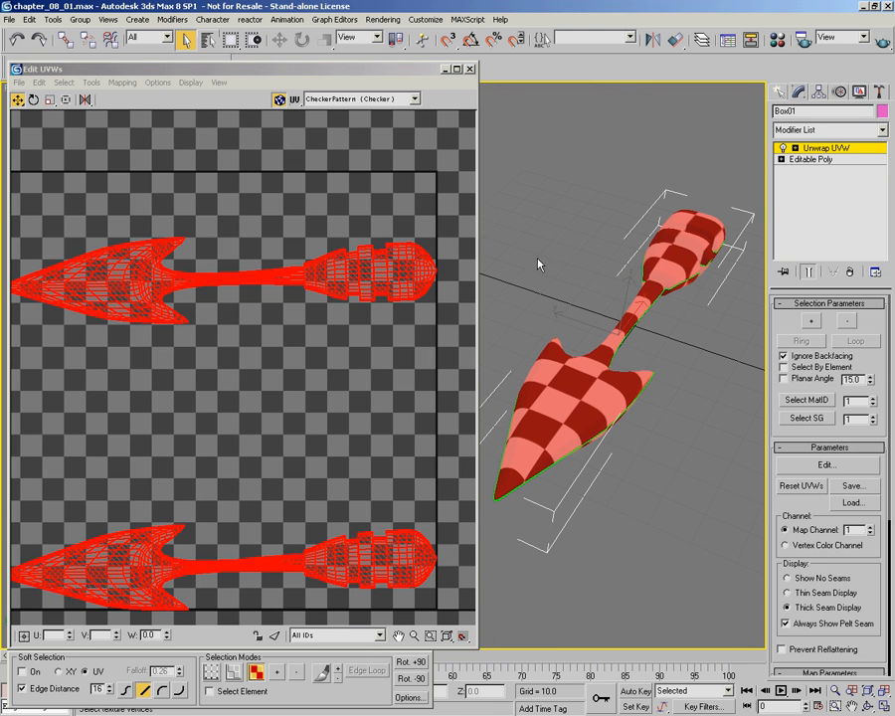
# Step: Apply Normal Mapping to all selected faces using Box No Top Mapping with 0.02 spacing
pyautogui.click(122, 83)
pyautogui.click(126, 113)
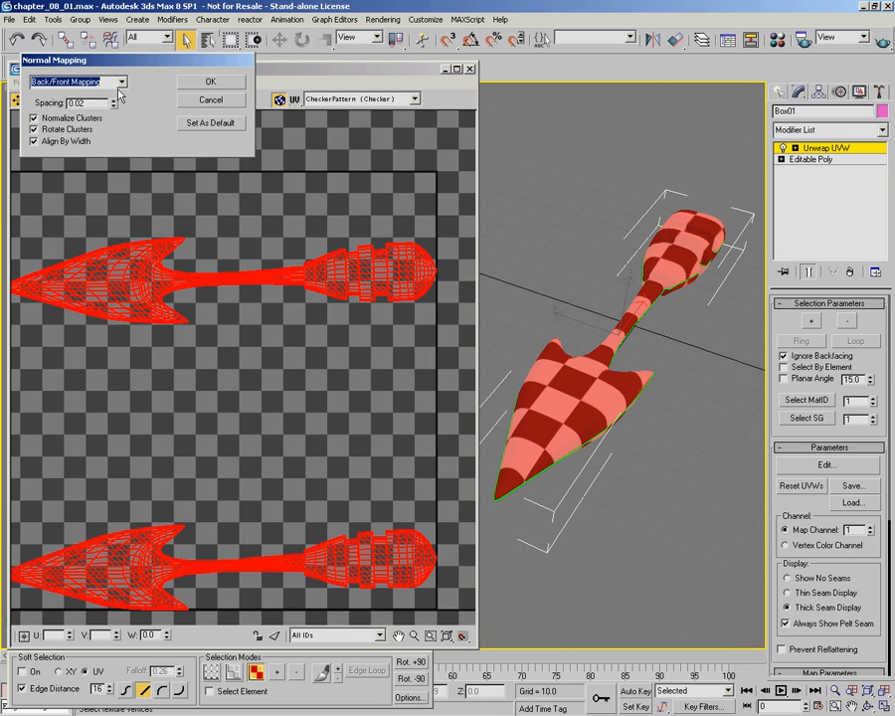
pyautogui.click(87, 81)
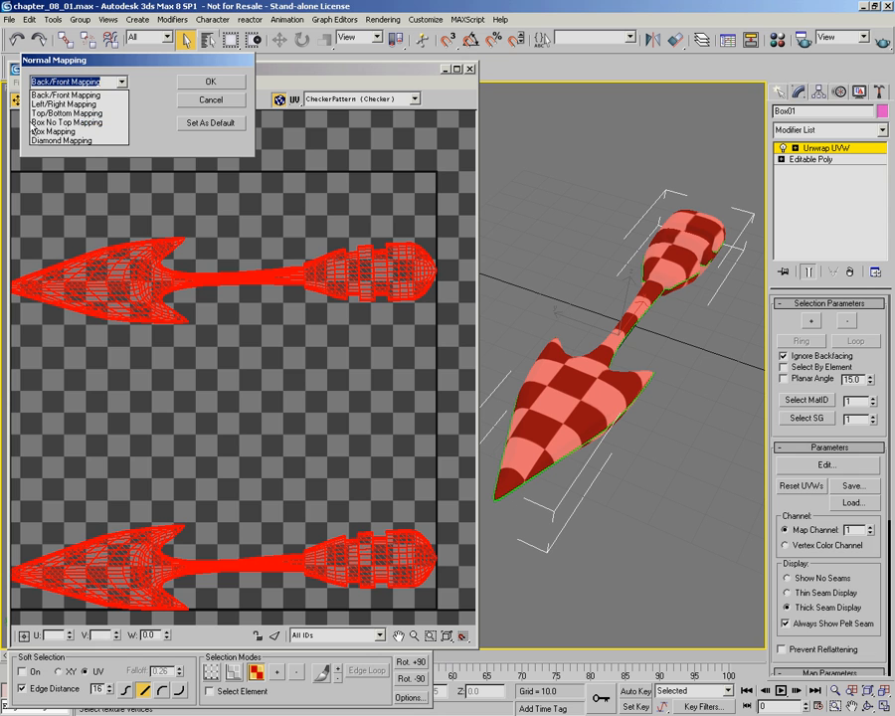
pyautogui.click(84, 122)
pyautogui.click(230, 86)
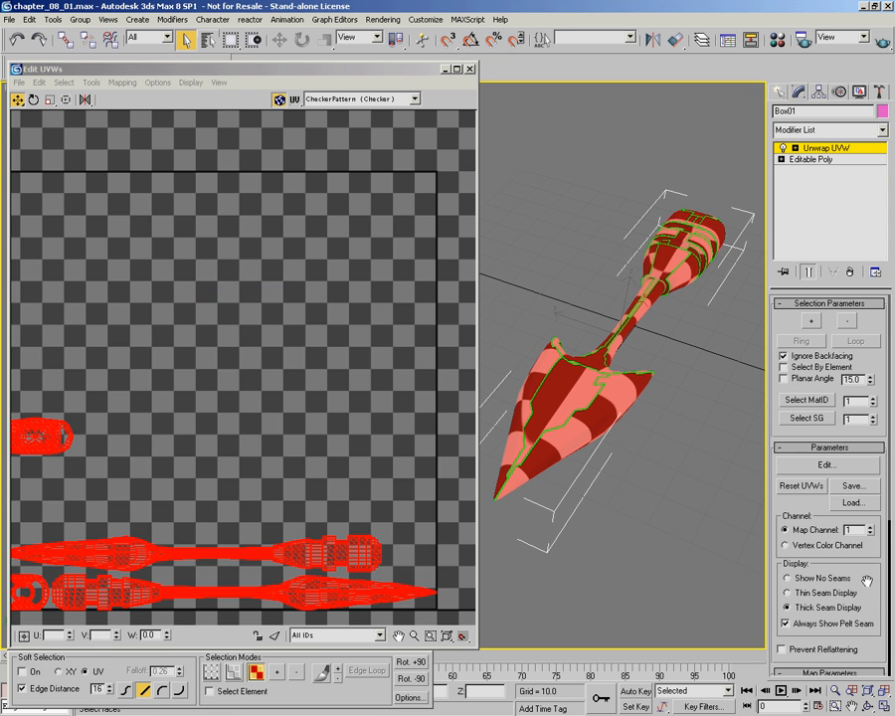
pyautogui.scroll(-5, 846, 488)
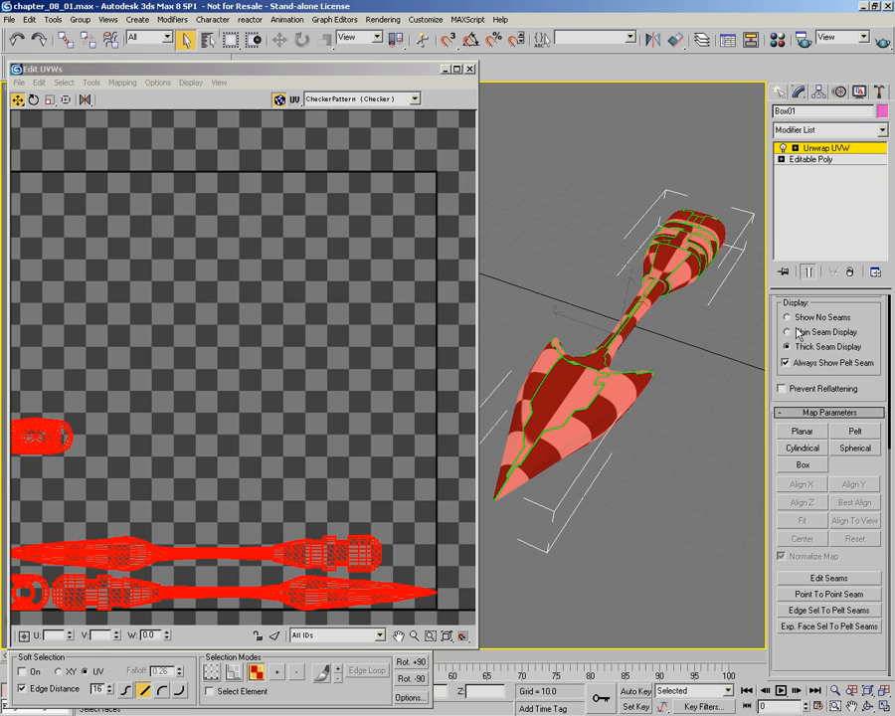
pyautogui.moveTo(777, 317); pyautogui.dragTo(777, 579)
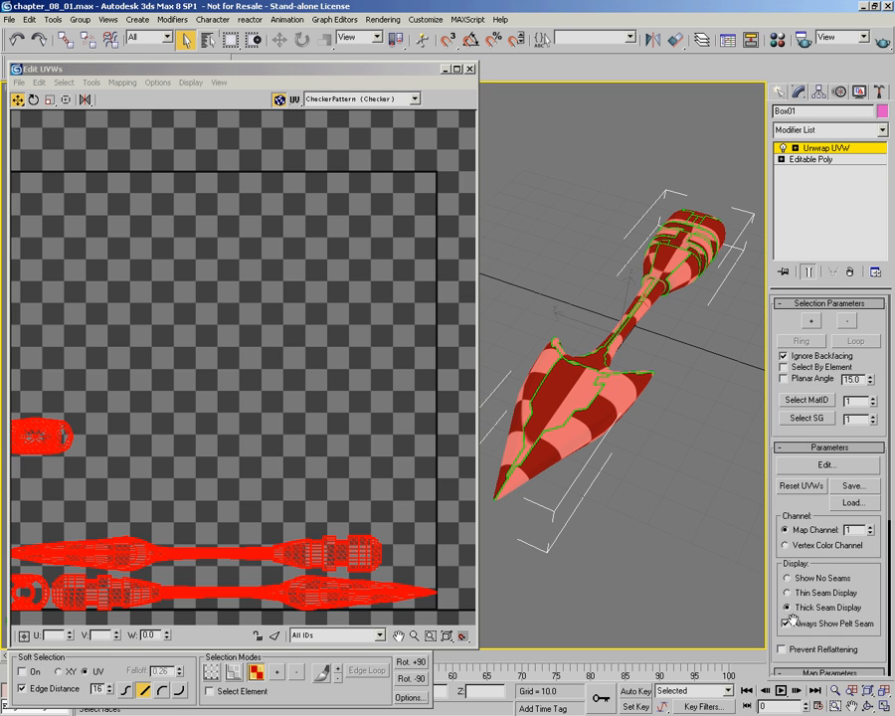
# Step: Apply Normal Mapping to all selected faces using Box Mapping with 0.02 spacing, and inspect the resulting UV clusters
pyautogui.click(124, 82)
pyautogui.click(130, 113)
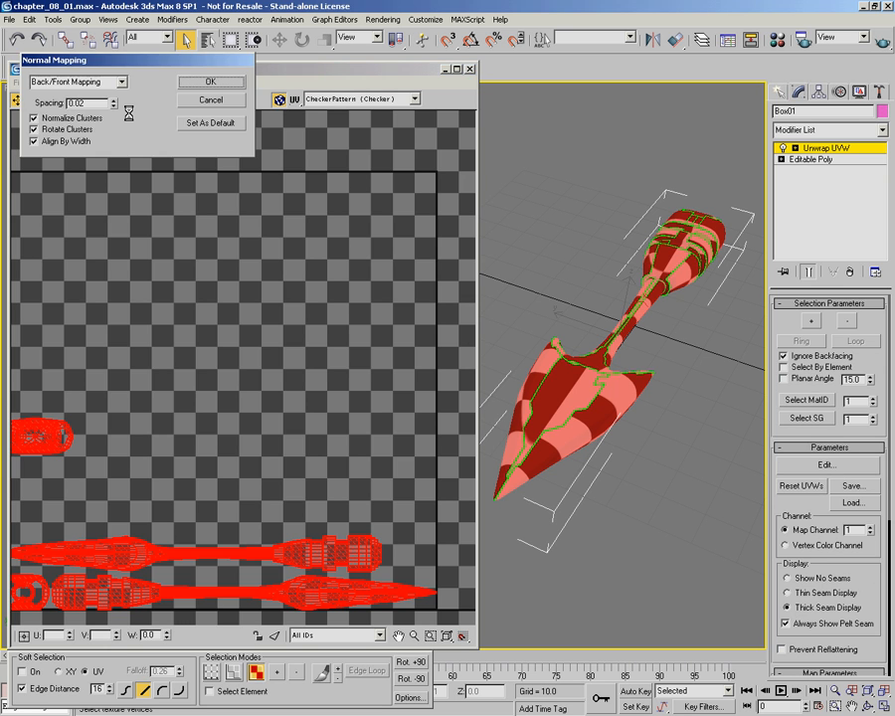
pyautogui.click(120, 81)
pyautogui.click(35, 131)
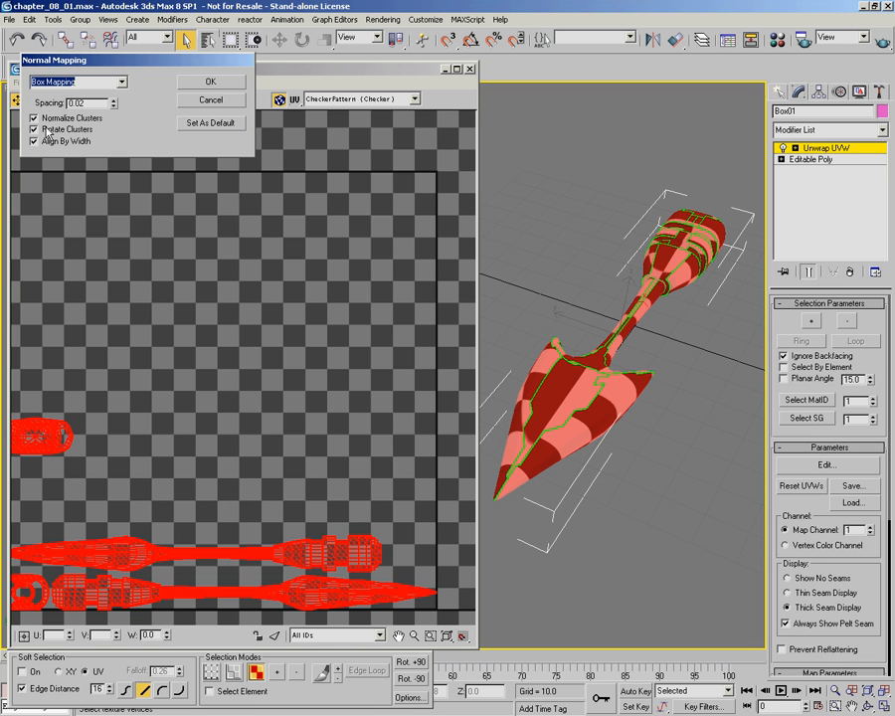
pyautogui.click(194, 84)
pyautogui.moveTo(335, 331); pyautogui.dragTo(401, 237, button='middle')
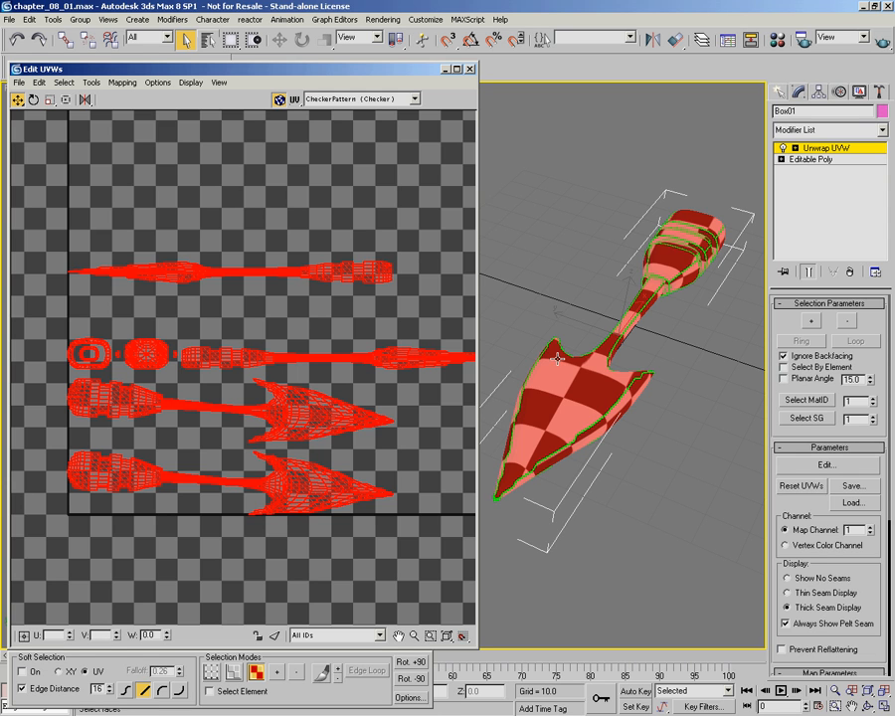
pyautogui.click(123, 83)
pyautogui.click(133, 114)
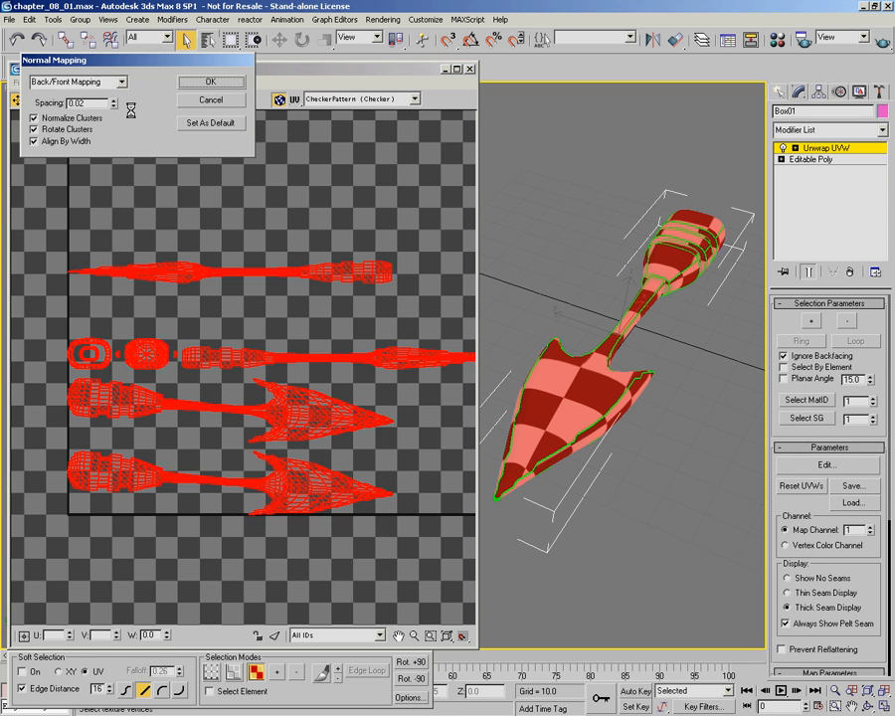
pyautogui.click(89, 82)
pyautogui.click(64, 141)
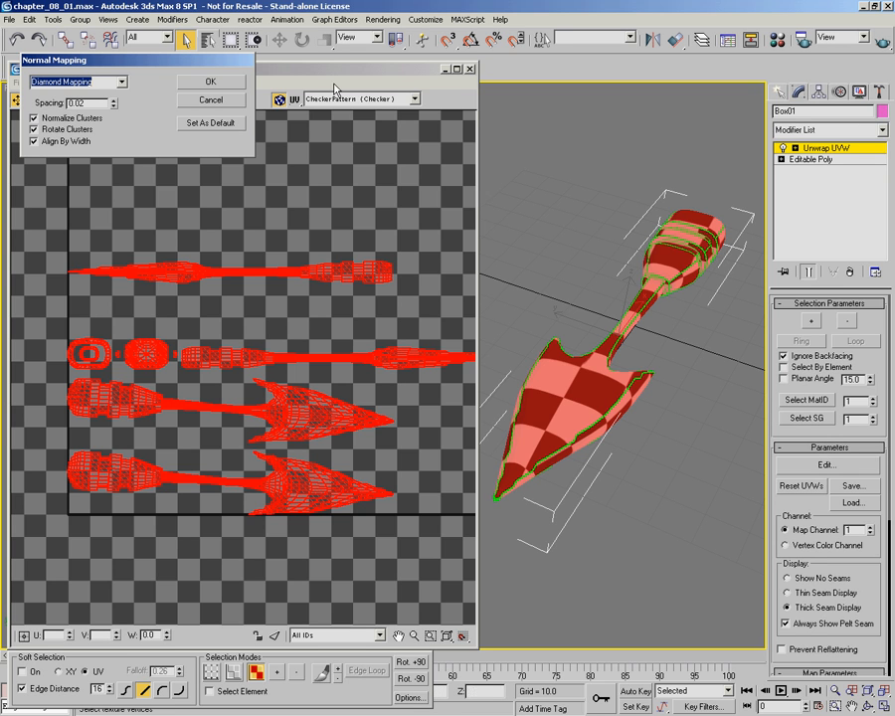
pyautogui.click(209, 99)
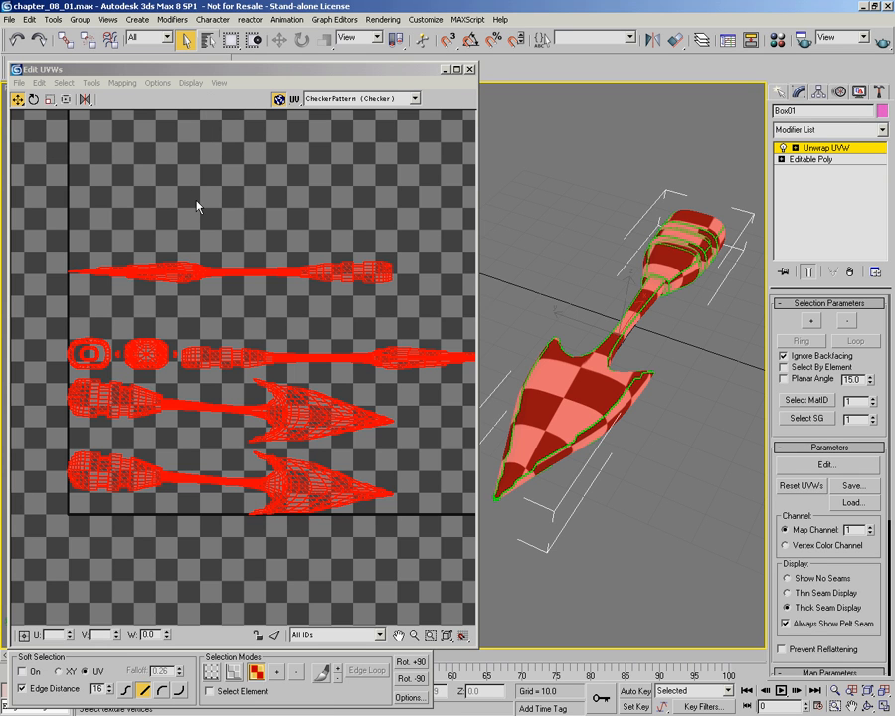
# Step: Apply Unfold Mapping to all selected faces using Walk to closest face with normalized clusters, and clear the face selection
pyautogui.click(122, 83)
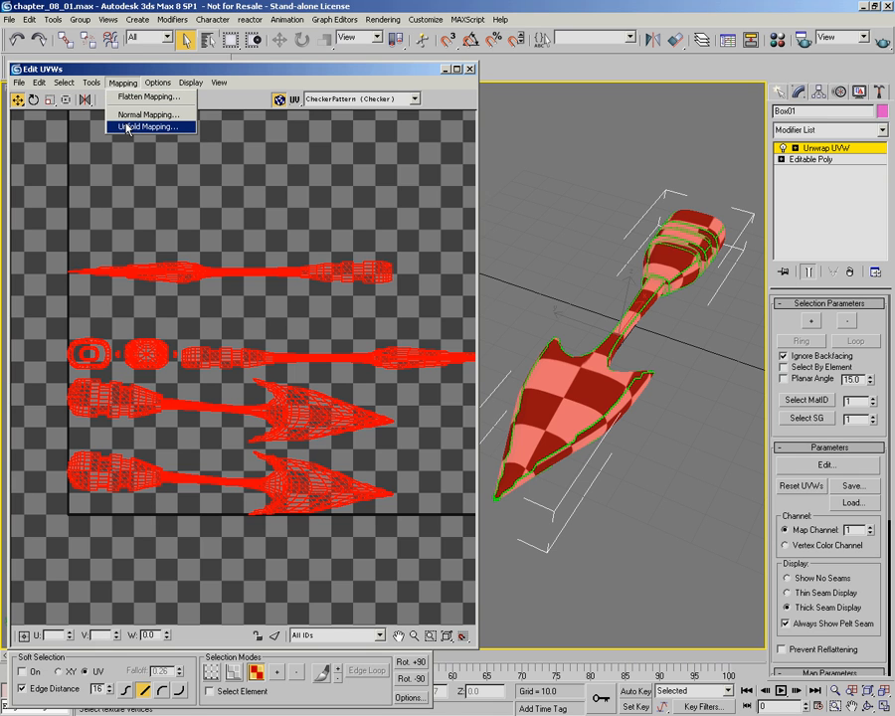
pyautogui.click(127, 128)
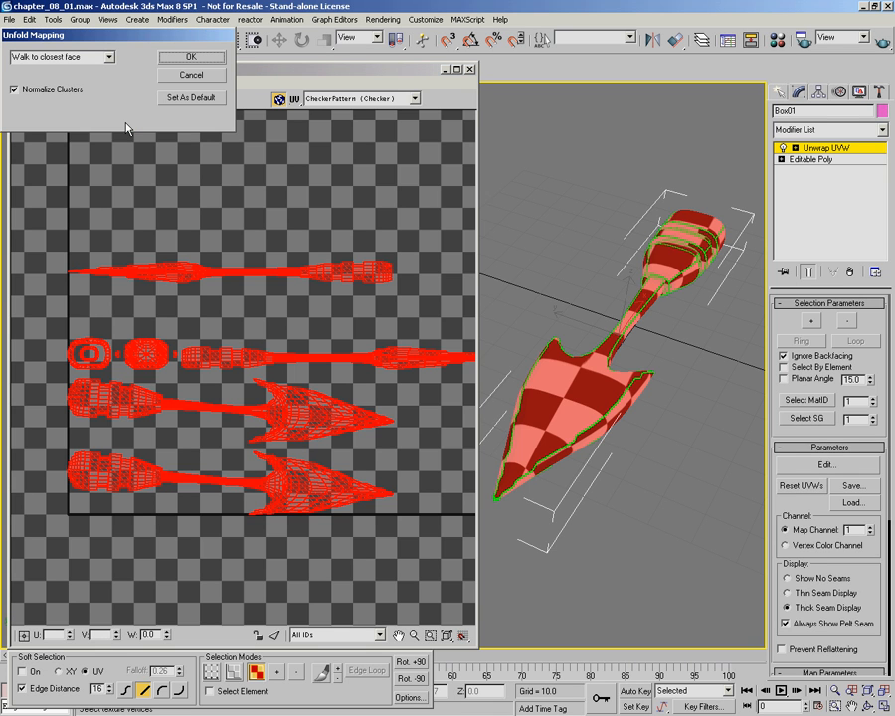
pyautogui.click(109, 58)
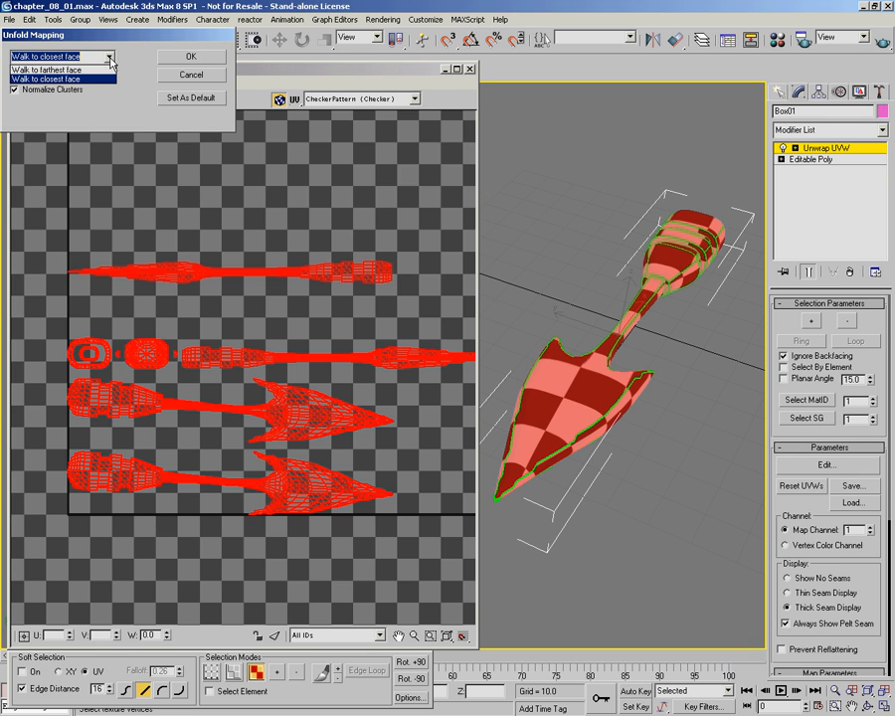
pyautogui.click(110, 60)
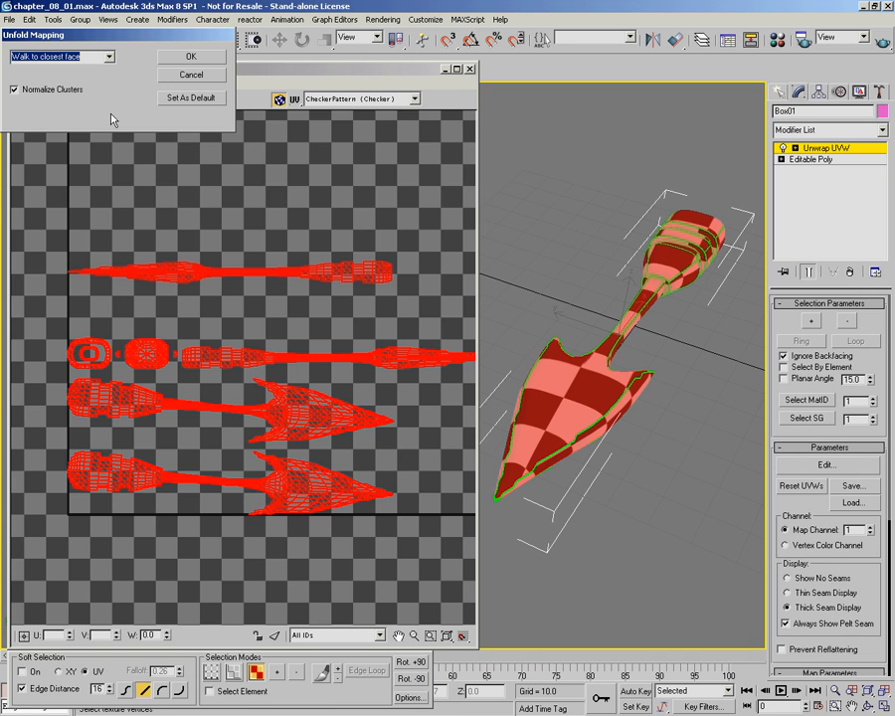
pyautogui.click(195, 57)
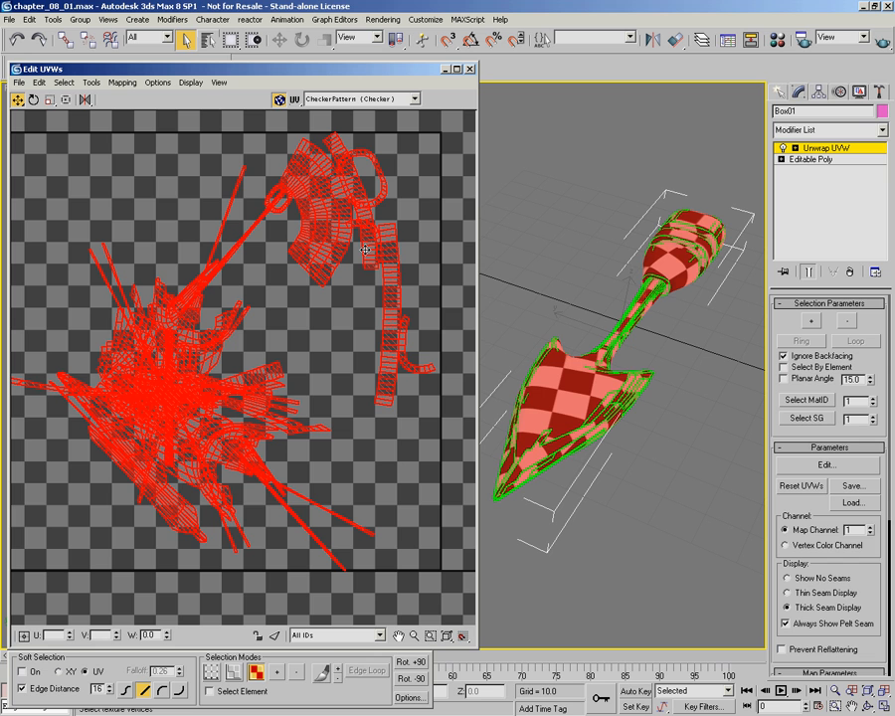
pyautogui.click(305, 332)
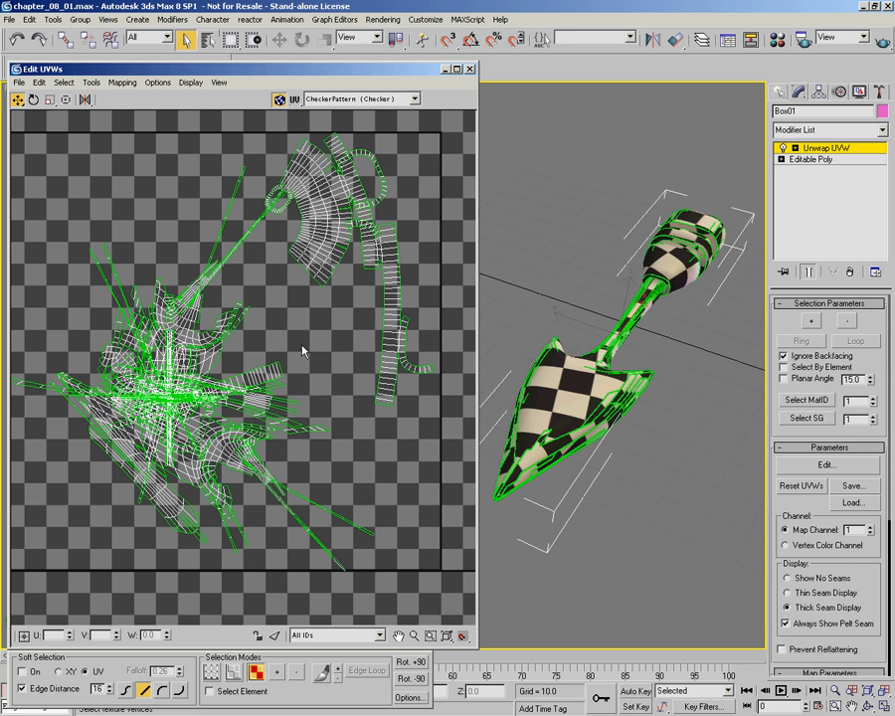
# Step: Examine the unfolded UV layout up close, including the overlapping faces at its centre and the outlying strips
pyautogui.moveTo(305, 332); pyautogui.dragTo(333, 351, button='middle')
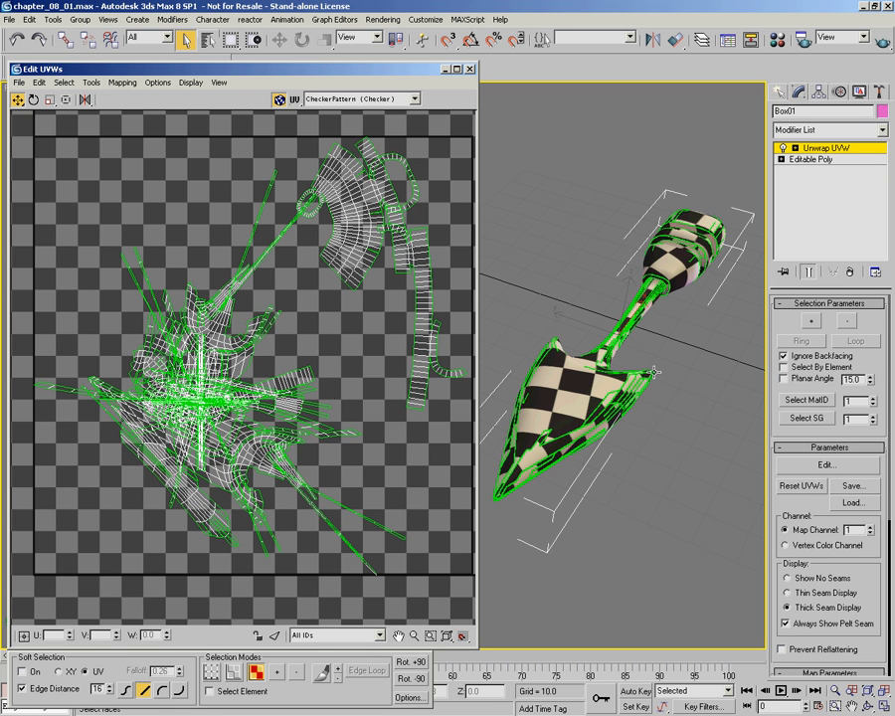
pyautogui.scroll(6, 199, 313)
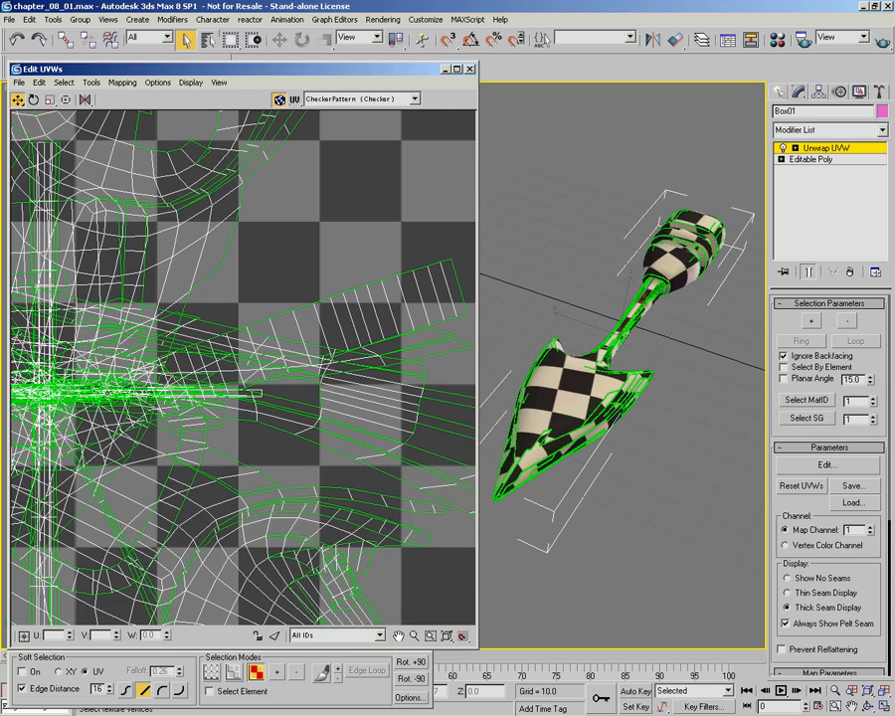
pyautogui.scroll(-1, 278, 294)
pyautogui.moveTo(297, 300); pyautogui.dragTo(406, 488, button='middle')
pyautogui.moveTo(277, 388); pyautogui.dragTo(416, 273, button='middle')
pyautogui.moveTo(332, 301); pyautogui.dragTo(425, 215, button='middle')
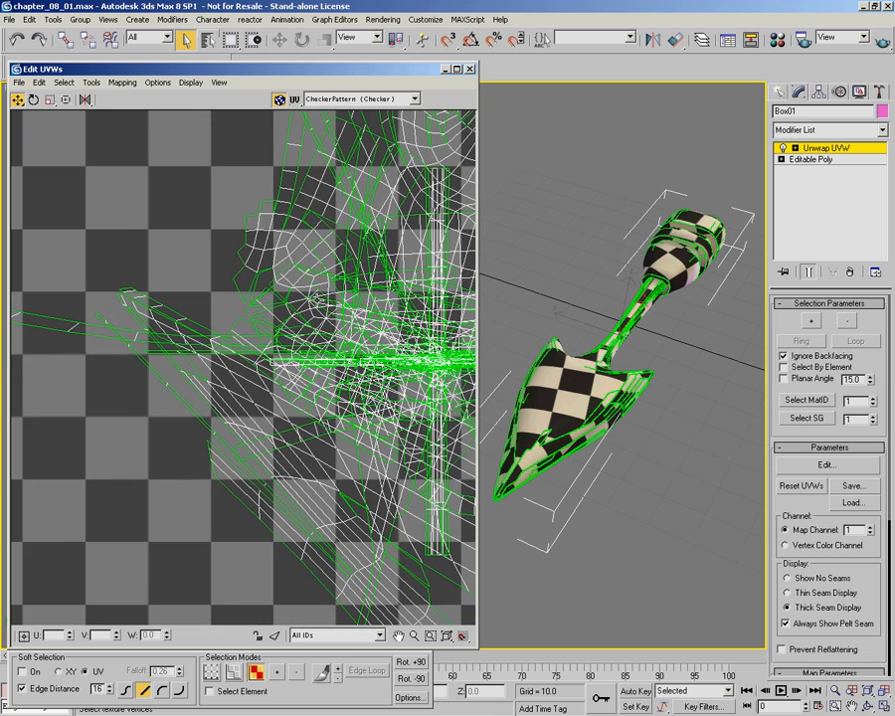
pyautogui.moveTo(158, 375); pyautogui.dragTo(319, 385, button='middle')
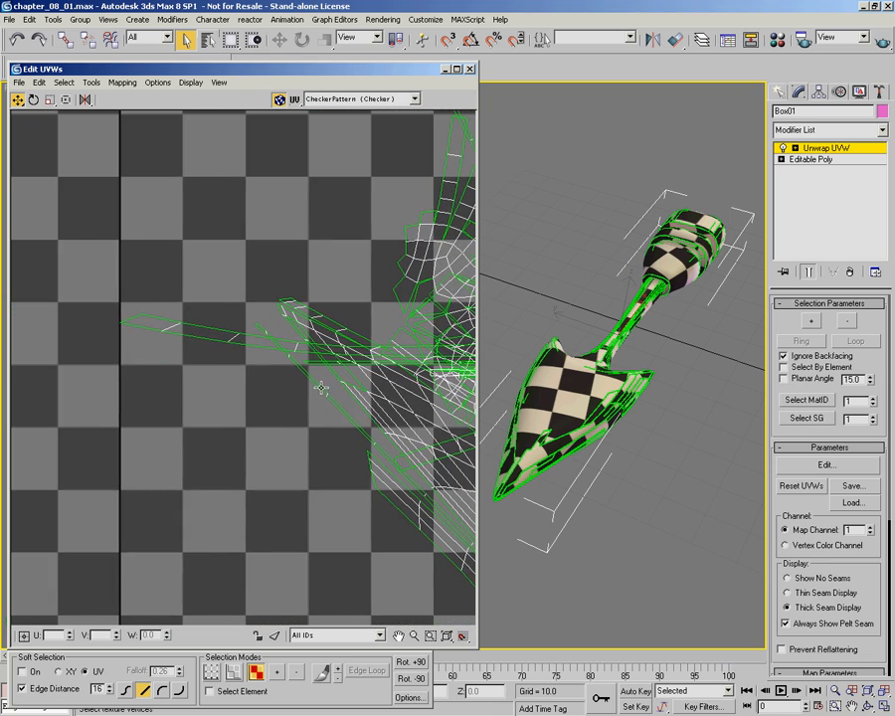
pyautogui.moveTo(428, 428)
pyautogui.mouseDown(button='middle')
pyautogui.moveTo(167, 356)
pyautogui.moveTo(148, 335)
pyautogui.mouseUp(button='middle')
pyautogui.moveTo(216, 389); pyautogui.dragTo(184, 243, button='middle')
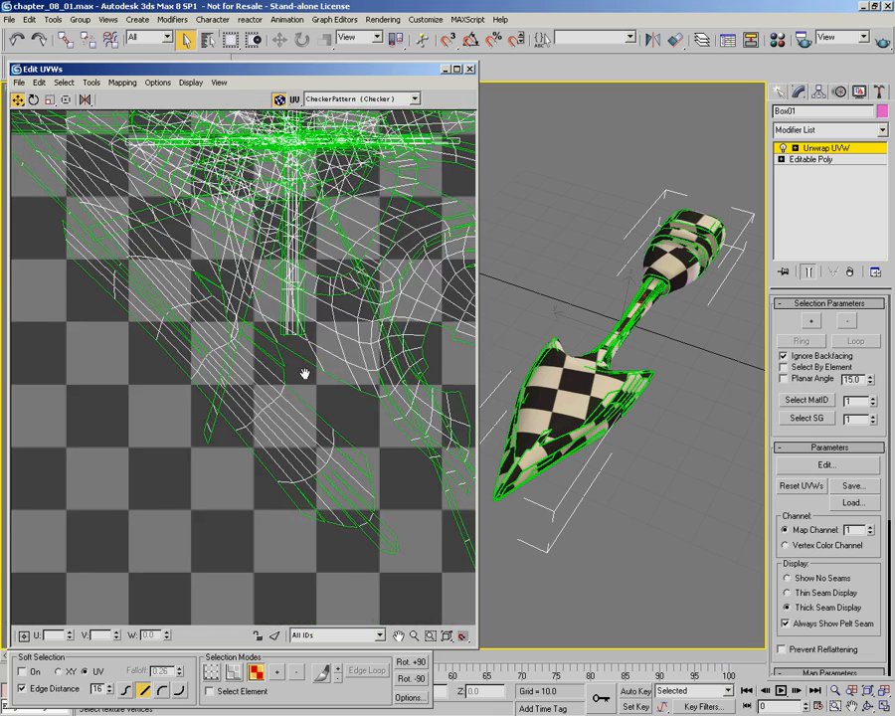
pyautogui.moveTo(305, 374); pyautogui.dragTo(177, 437, button='middle')
pyautogui.scroll(-2, 179, 438)
pyautogui.scroll(-2, 258, 340)
pyautogui.moveTo(256, 335)
pyautogui.mouseDown(button='middle')
pyautogui.moveTo(264, 397)
pyautogui.moveTo(219, 385)
pyautogui.mouseUp(button='middle')
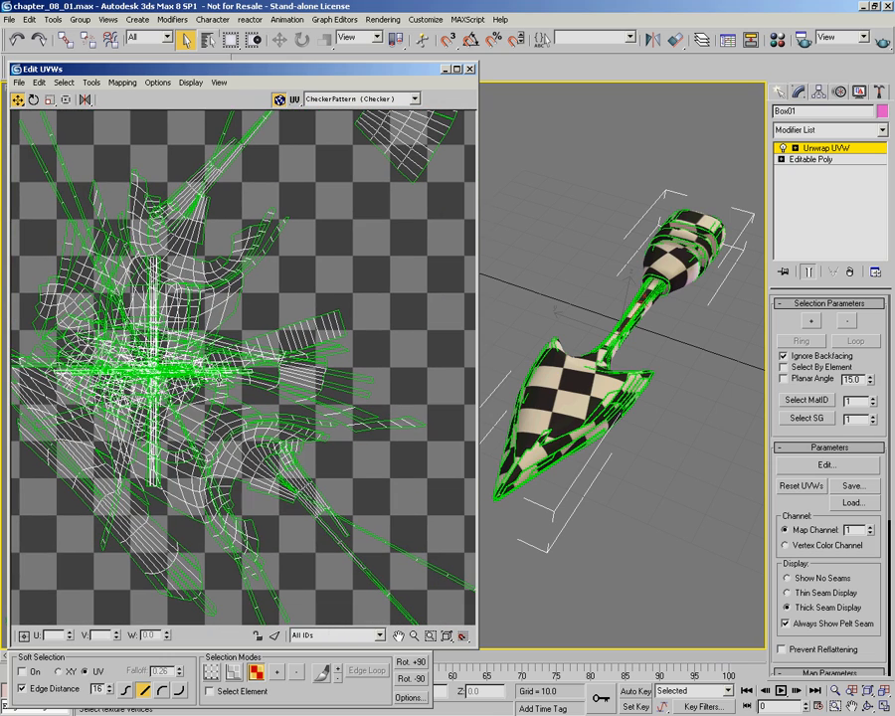
pyautogui.scroll(-1, 136, 242)
pyautogui.scroll(-1, 151, 249)
pyautogui.moveTo(258, 338); pyautogui.dragTo(261, 392, button='middle')
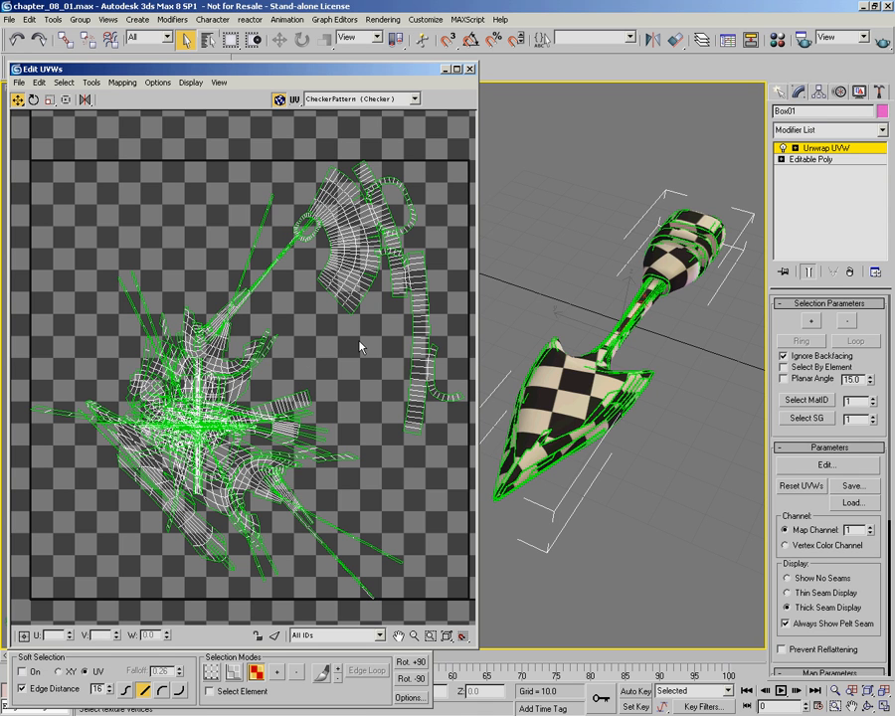
# Step: Switch Unwrap UVW to Face level and select the visible faces of the arrow's rounded, stepped tail end
pyautogui.keyDown('alt'); pyautogui.moveTo(729, 314); pyautogui.dragTo(764, 188, button='middle'); pyautogui.keyUp('alt')
pyautogui.click(796, 148)
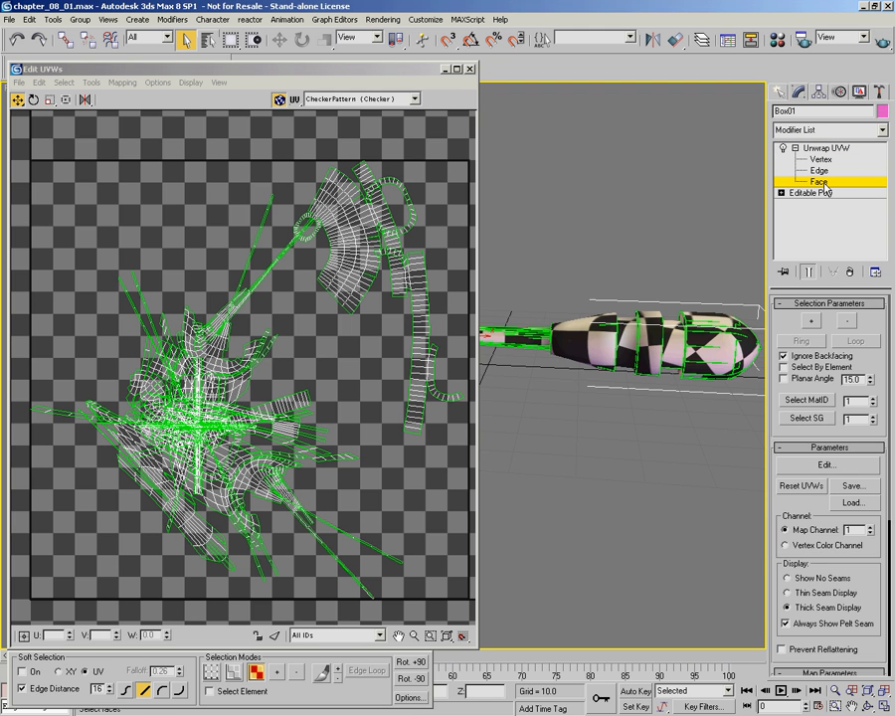
pyautogui.moveTo(727, 282); pyautogui.dragTo(686, 256, button='middle')
pyautogui.moveTo(730, 234); pyautogui.dragTo(530, 370)
pyautogui.keyDown('alt'); pyautogui.moveTo(530, 370); pyautogui.dragTo(553, 356, button='middle'); pyautogui.keyUp('alt')
pyautogui.keyDown('alt'); pyautogui.moveTo(618, 331); pyautogui.dragTo(608, 325, button='middle'); pyautogui.keyUp('alt')
pyautogui.moveTo(746, 236); pyautogui.dragTo(539, 367)
pyautogui.moveTo(539, 372)
pyautogui.keyDown('alt'); pyautogui.mouseDown(button='middle')
pyautogui.moveTo(559, 379)
pyautogui.moveTo(548, 374)
pyautogui.mouseUp(button='middle'); pyautogui.keyUp('alt')
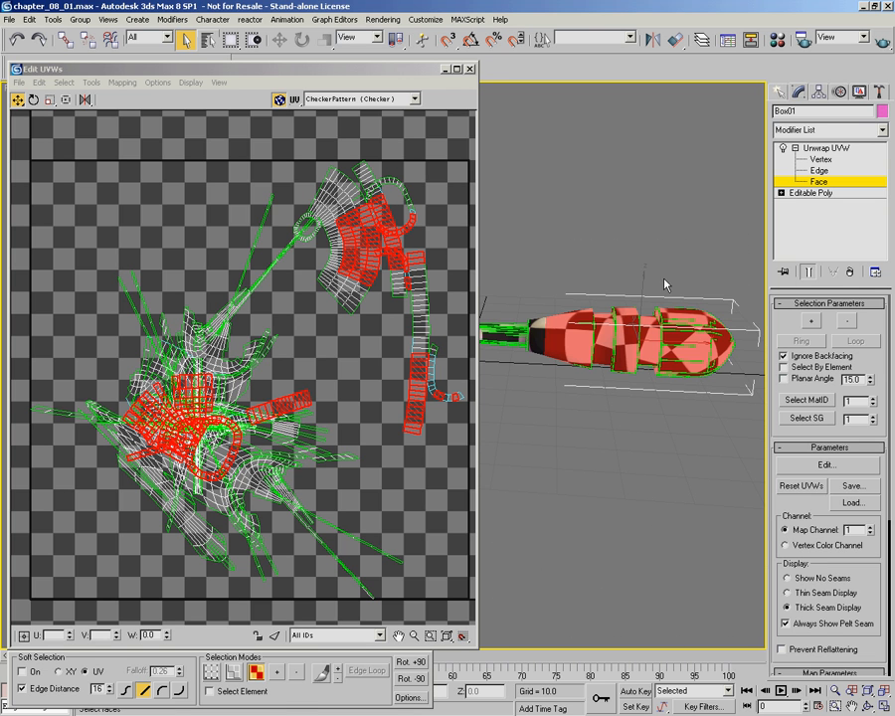
# Step: Disable Ignore Backfacing and select the faces all around the arrow's rounded tail end
pyautogui.moveTo(752, 254); pyautogui.dragTo(535, 402)
pyautogui.keyDown('alt'); pyautogui.moveTo(577, 279); pyautogui.dragTo(649, 350, button='middle'); pyautogui.keyUp('alt')
pyautogui.click(784, 355)
pyautogui.moveTo(509, 313); pyautogui.dragTo(642, 405)
pyautogui.keyDown('alt'); pyautogui.moveTo(641, 405); pyautogui.dragTo(627, 323, button='middle'); pyautogui.keyUp('alt')
# Step: Apply Flatten Mapping to the selected tail faces with 0.02 spacing, normalized and rotated clusters, and filled holes
pyautogui.click(123, 83)
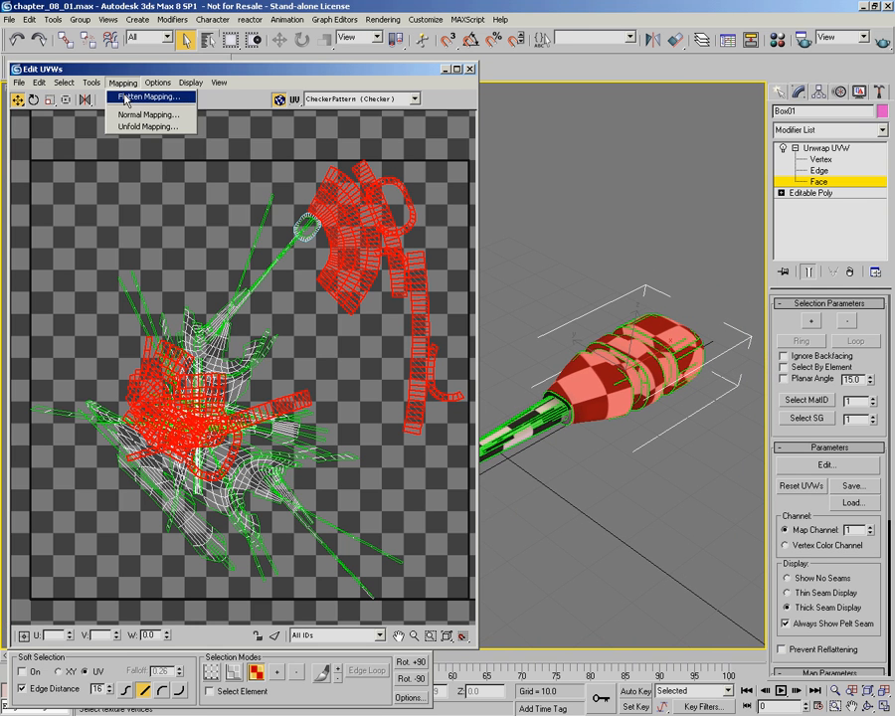
pyautogui.click(127, 98)
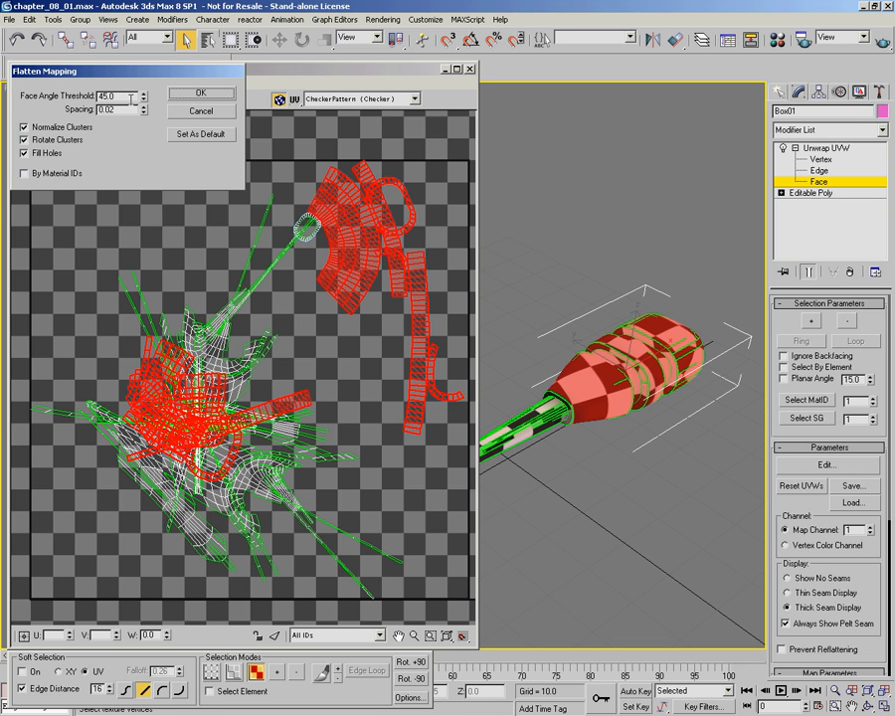
pyautogui.moveTo(144, 100); pyautogui.dragTo(241, 428)
pyautogui.click(199, 92)
pyautogui.scroll(-5, 184, 400)
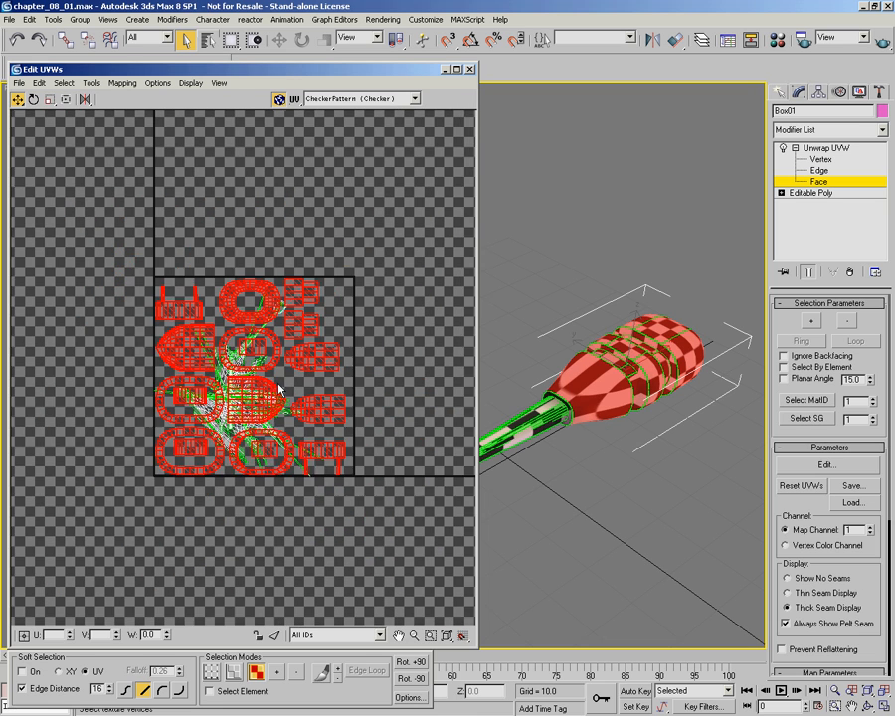
# Step: Offset the flattened tail clusters by 1 in U, out of the main UV tile, and deselect them
pyautogui.click(26, 638)
pyautogui.doubleClick(55, 635)
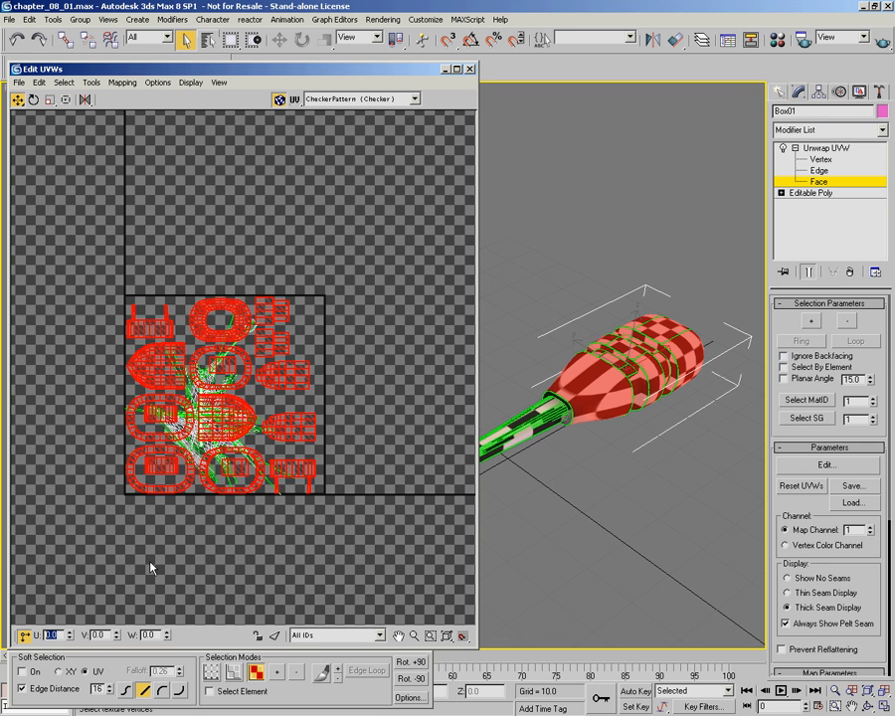
pyautogui.write('1')
pyautogui.press('Return')
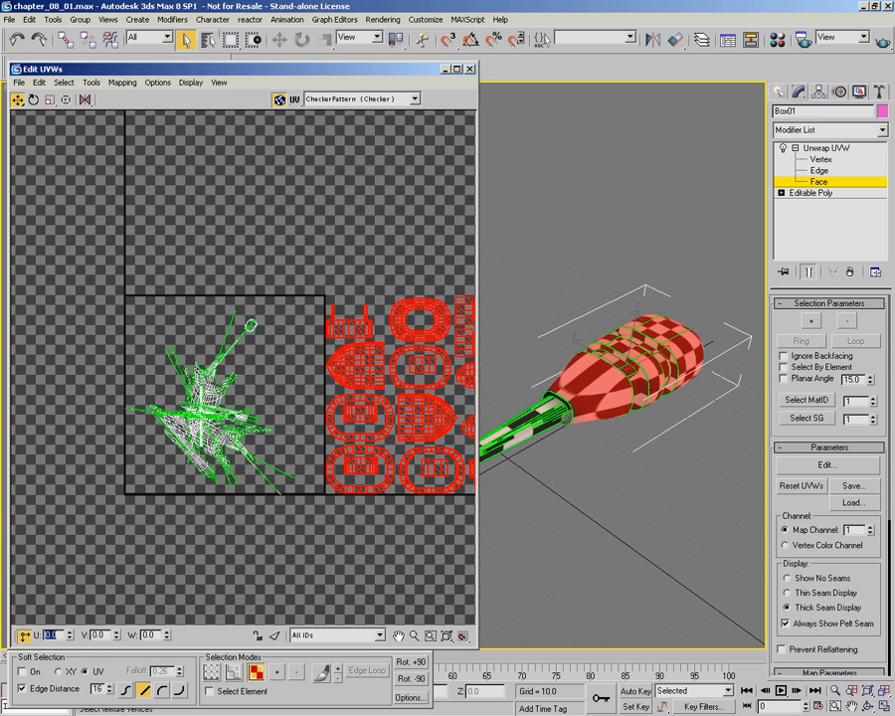
pyautogui.click(267, 534)
# Step: Select the faces along the middle of the arrow's narrow shaft, between the head and the tail
pyautogui.scroll(6, 637, 477)
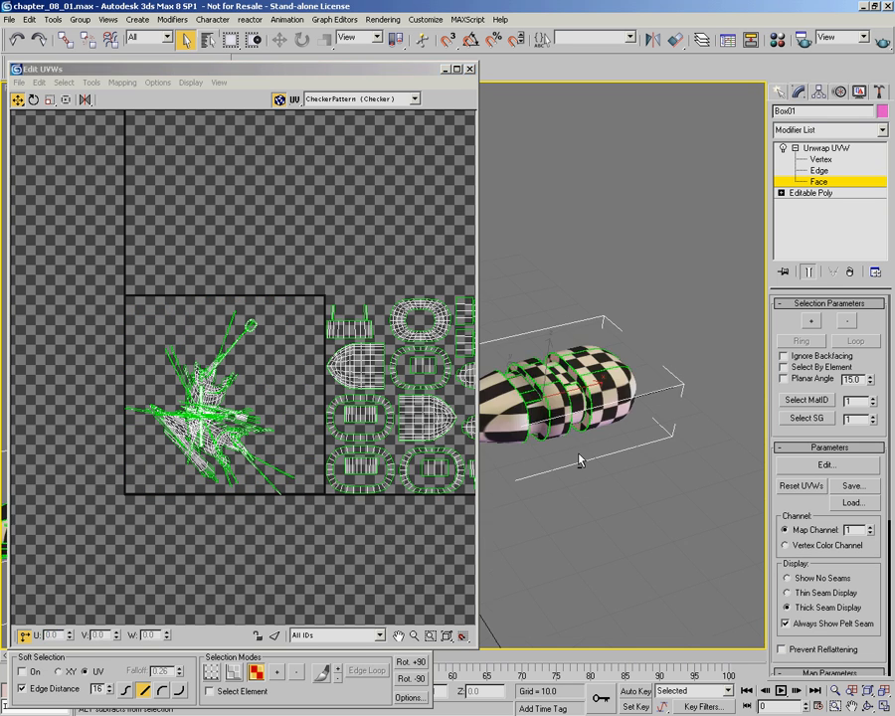
pyautogui.moveTo(642, 462); pyautogui.dragTo(719, 438, button='middle')
pyautogui.moveTo(582, 302); pyautogui.dragTo(679, 418)
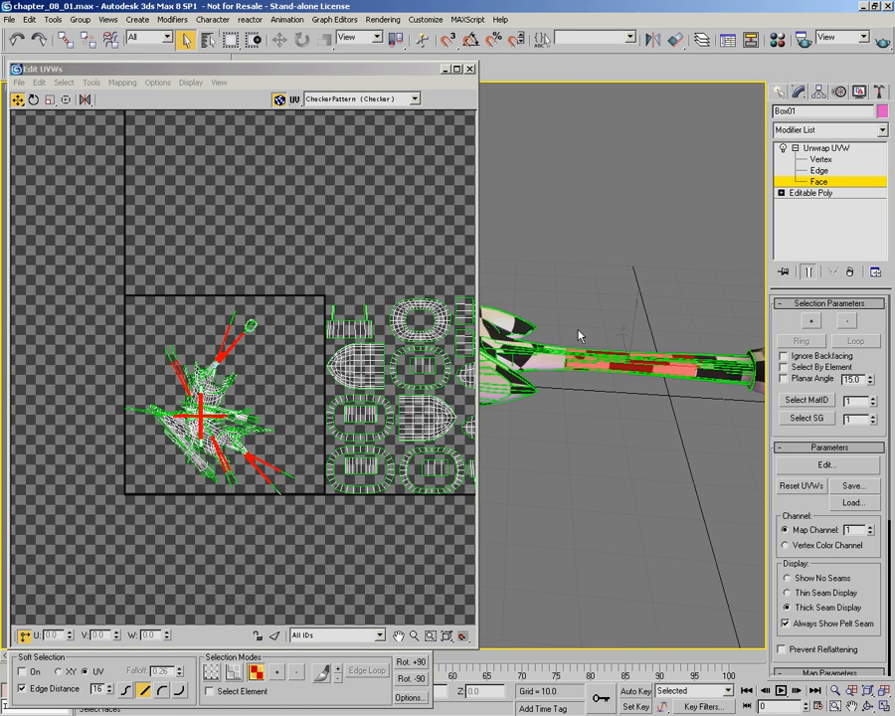
pyautogui.moveTo(381, 384); pyautogui.dragTo(305, 391, button='middle')
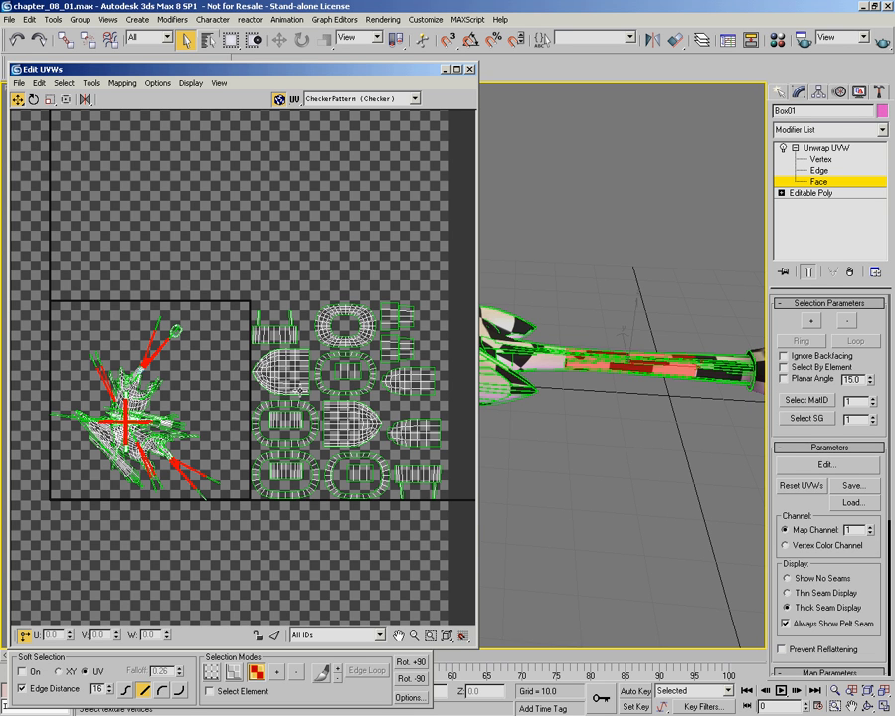
pyautogui.click(124, 82)
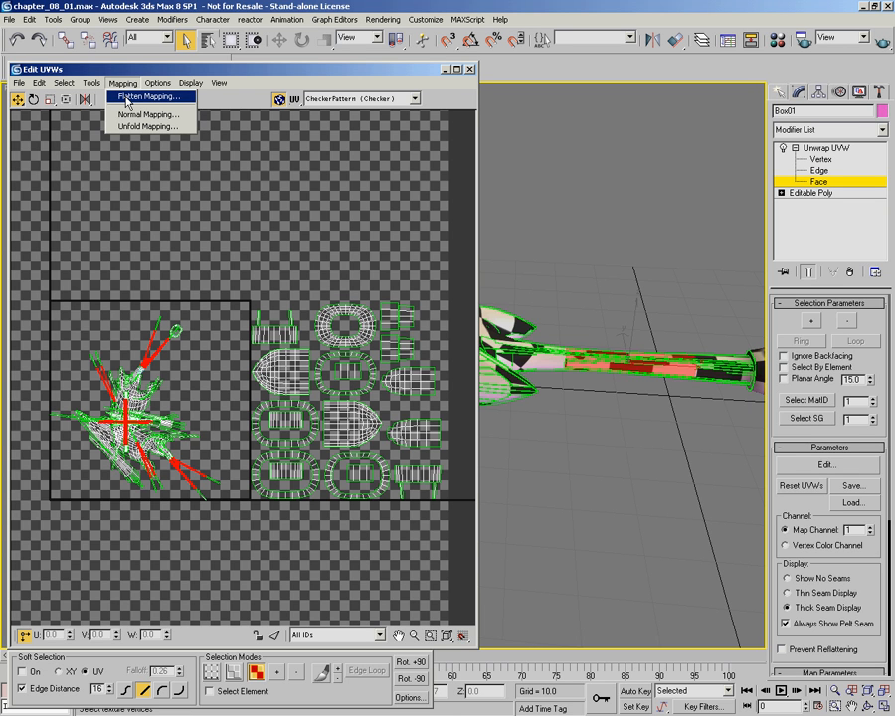
pyautogui.click(127, 97)
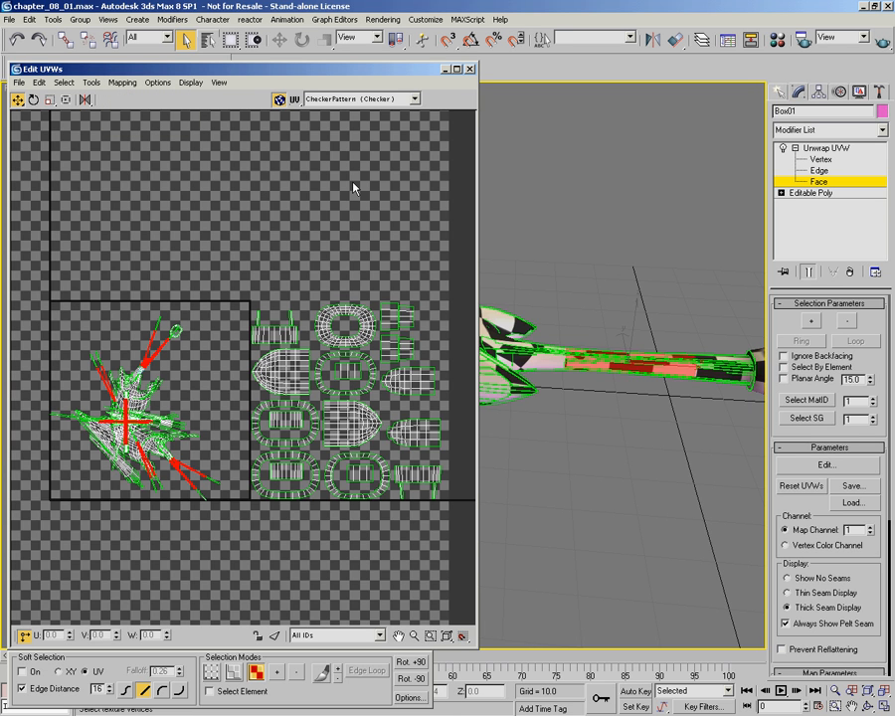
pyautogui.click(383, 19)
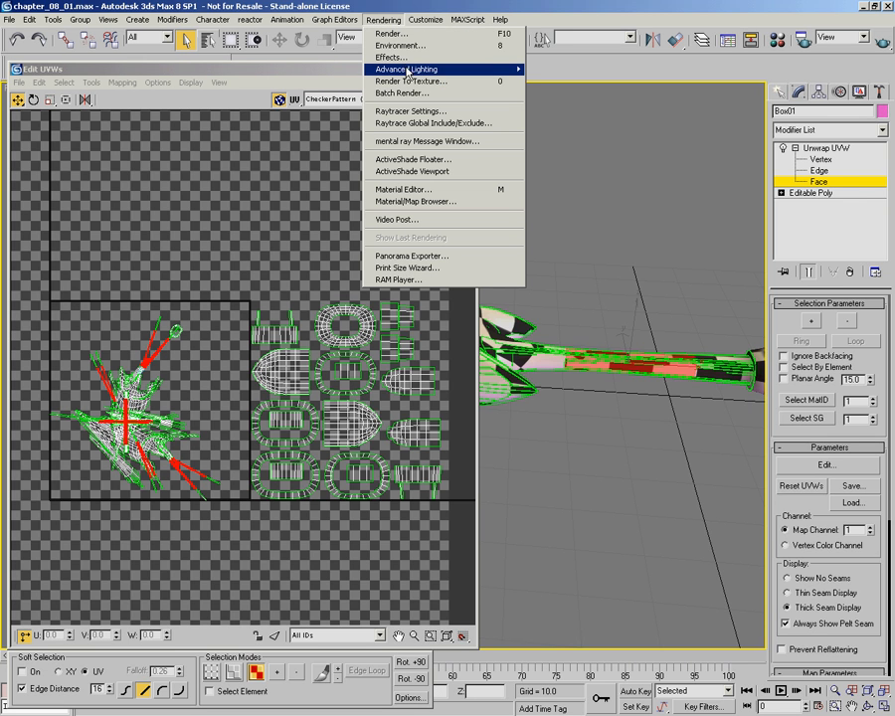
pyautogui.click(318, 75)
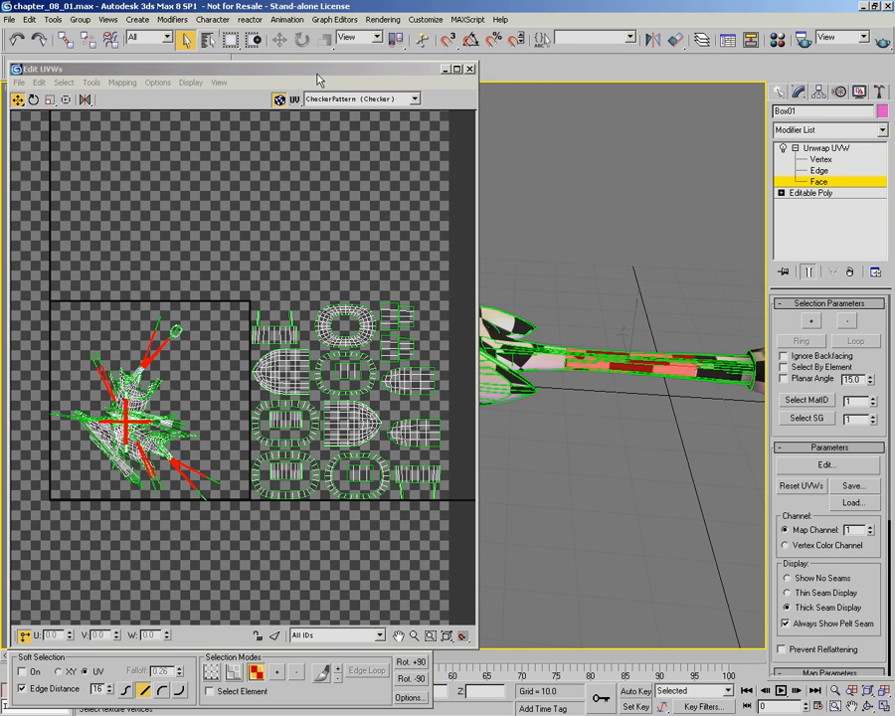